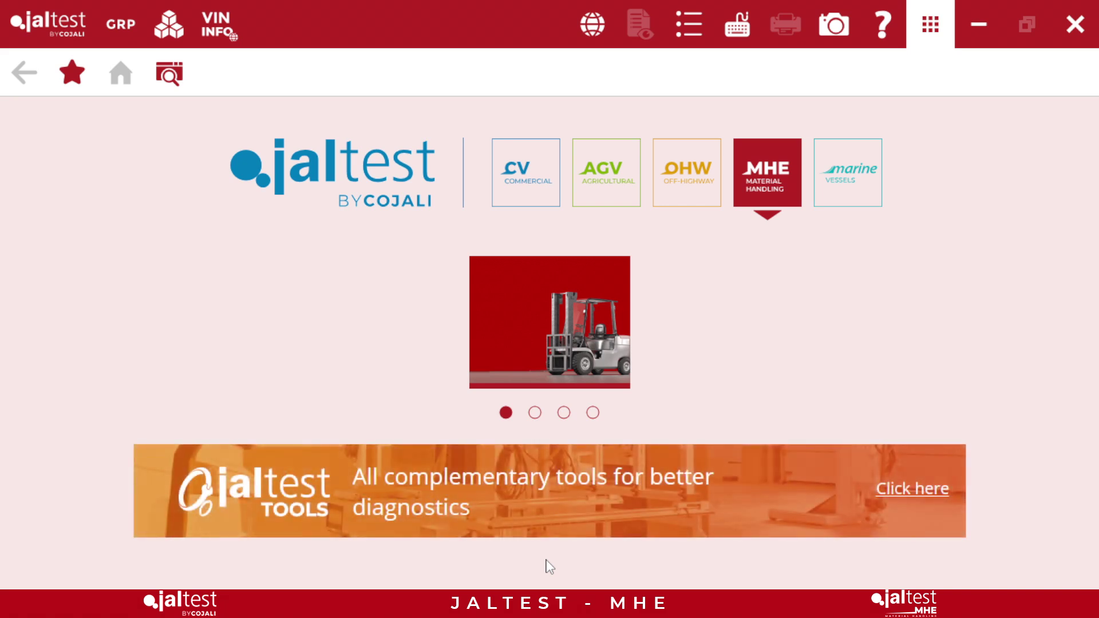
Step: Advance the home carousel past the scissor lift and boom lift to the telehandler slide
{"action": "left_click", "coordinate": [536, 412]}
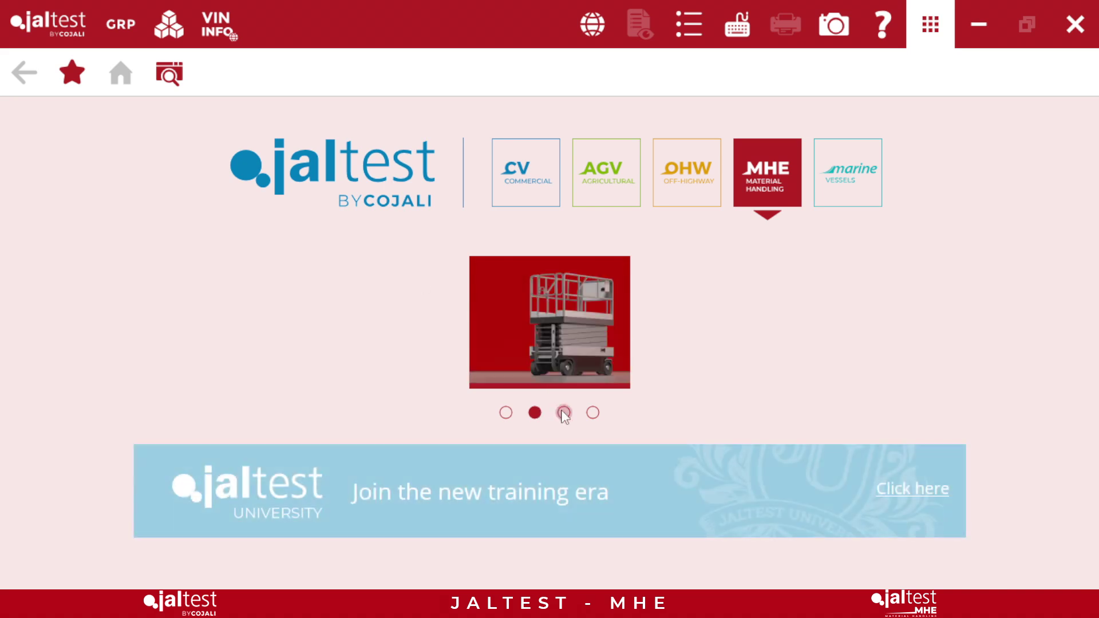
{"action": "left_click", "coordinate": [563, 413]}
{"action": "left_click", "coordinate": [596, 412]}
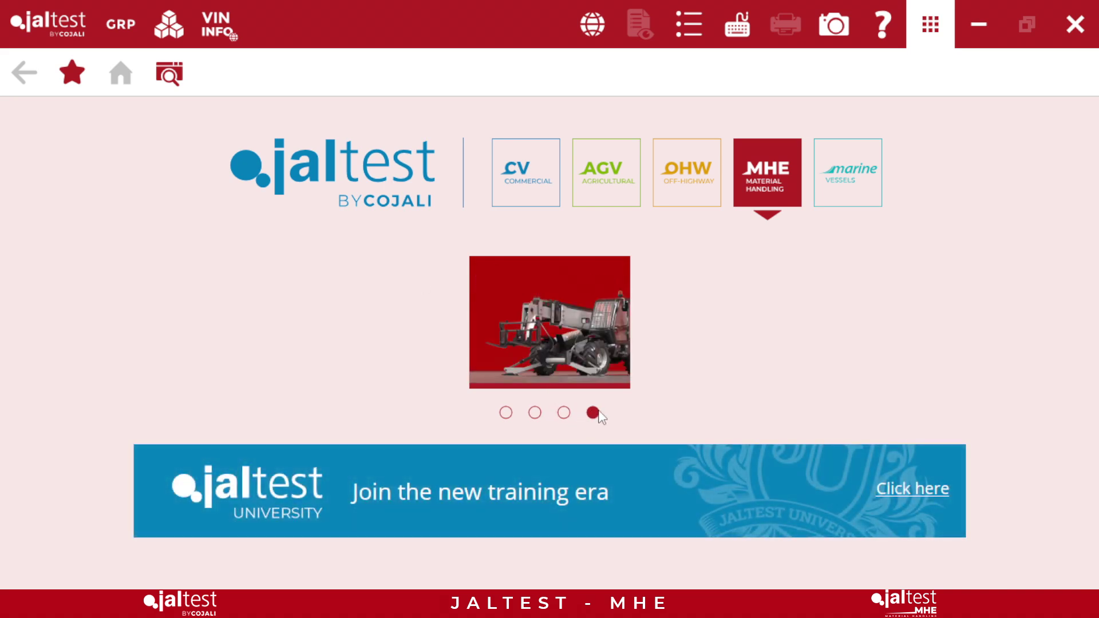
Step: Open the Material Handling Equipment brands and select HYSTER to list its 38 models
{"action": "left_click", "coordinate": [558, 356]}
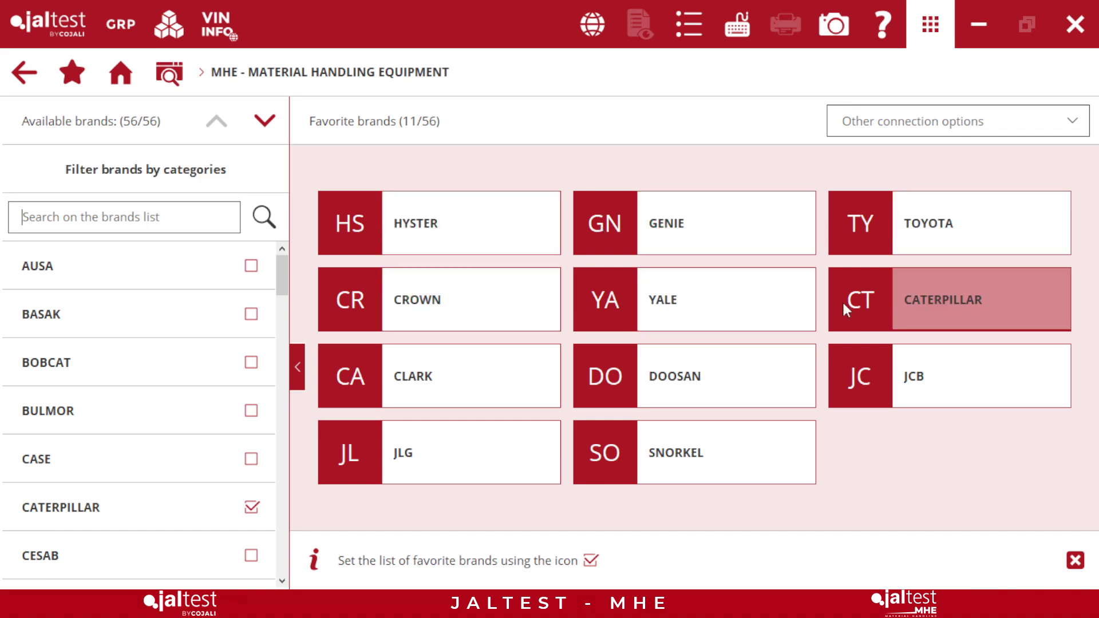
{"action": "mouse_move", "coordinate": [280, 270]}
{"action": "left_mouse_down"}
{"action": "mouse_move", "coordinate": [277, 452]}
{"action": "mouse_move", "coordinate": [295, 269]}
{"action": "left_mouse_up"}
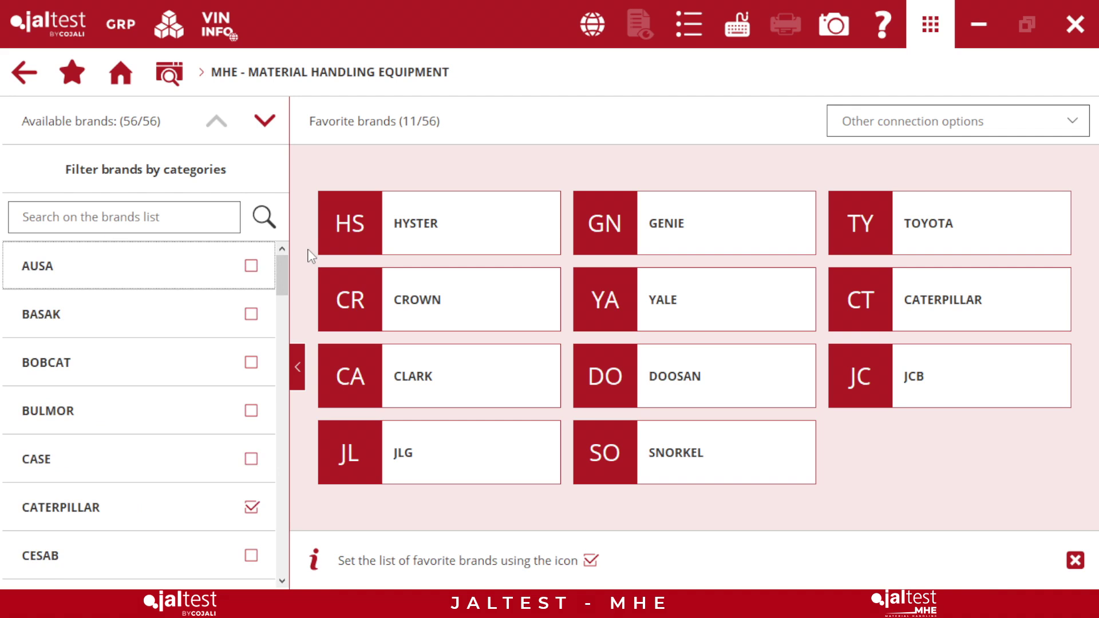
{"action": "left_click", "coordinate": [383, 238]}
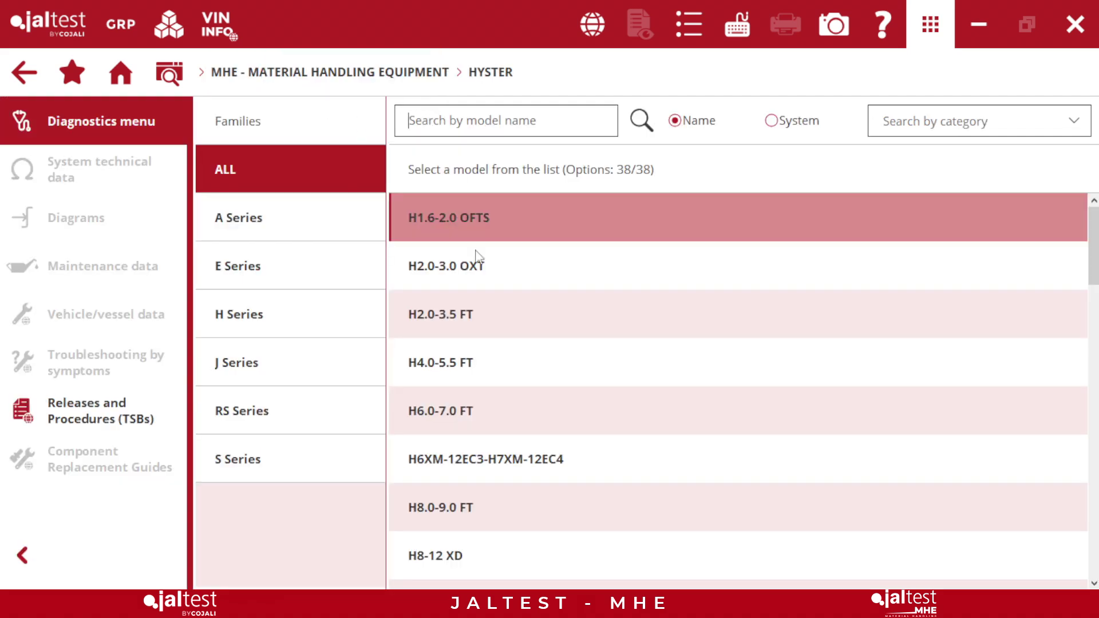
Step: Connect to the H6.0-7.0 FT's E-CDIS unit and choose the engine with particulate filter
{"action": "left_click", "coordinate": [485, 410]}
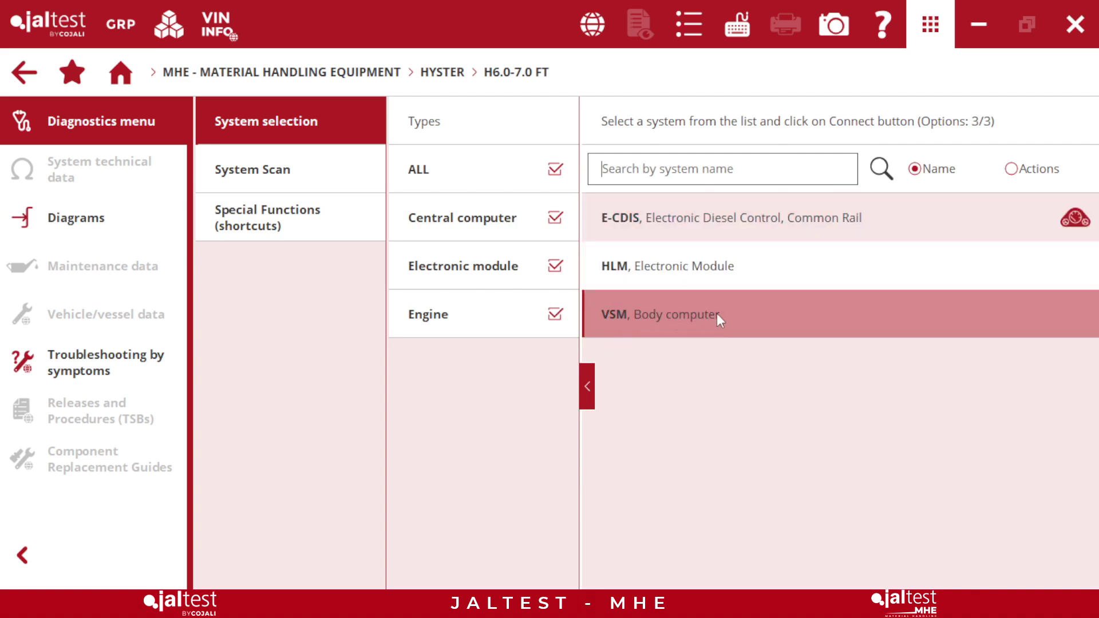
{"action": "left_click", "coordinate": [694, 228]}
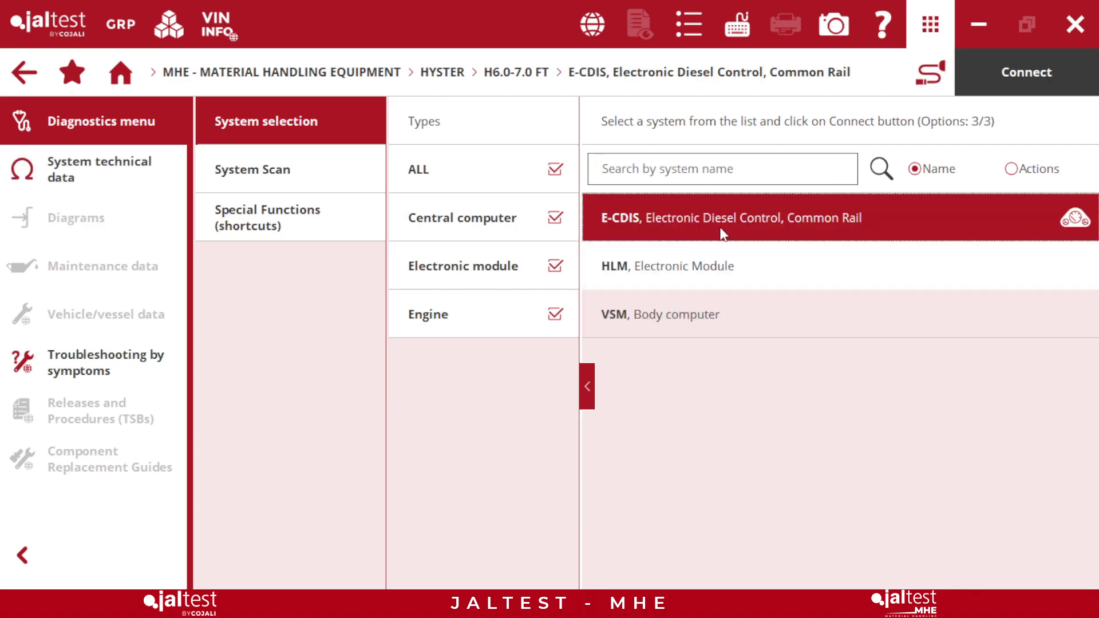
{"action": "left_click", "coordinate": [980, 80]}
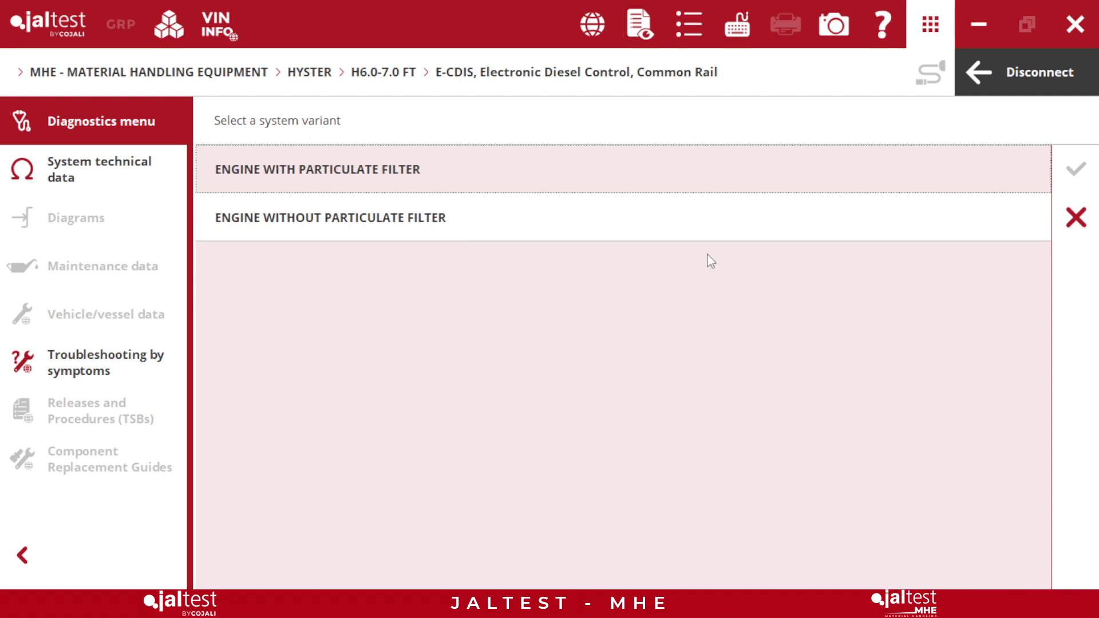
{"action": "left_click", "coordinate": [598, 190]}
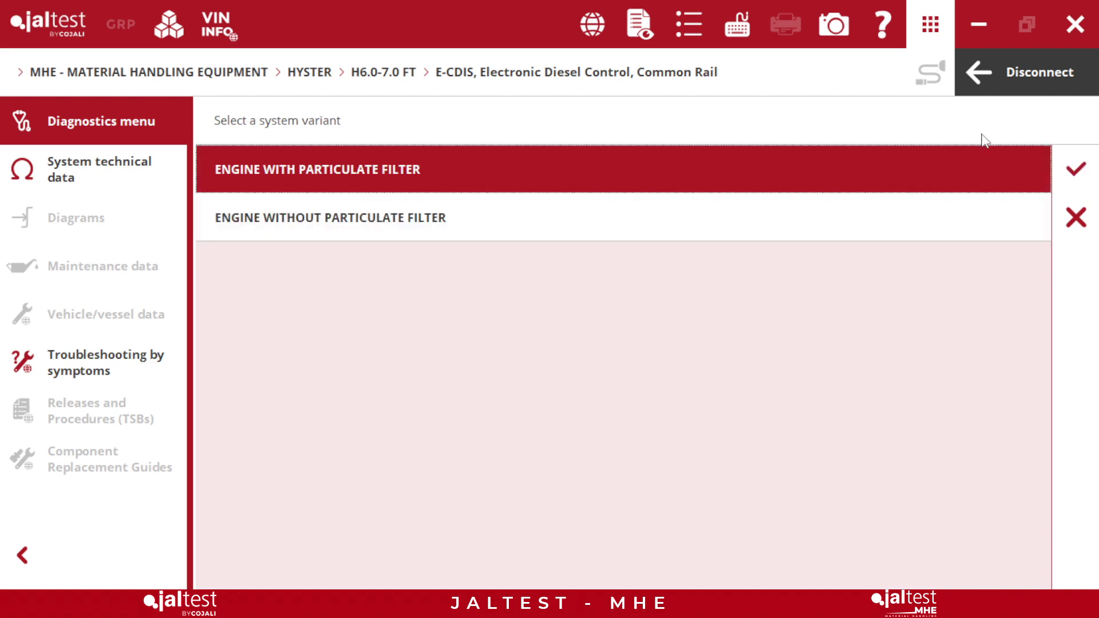
Step: Confirm the particulate filter variant and read the five stored E-CDIS fault codes
{"action": "left_click", "coordinate": [1053, 166]}
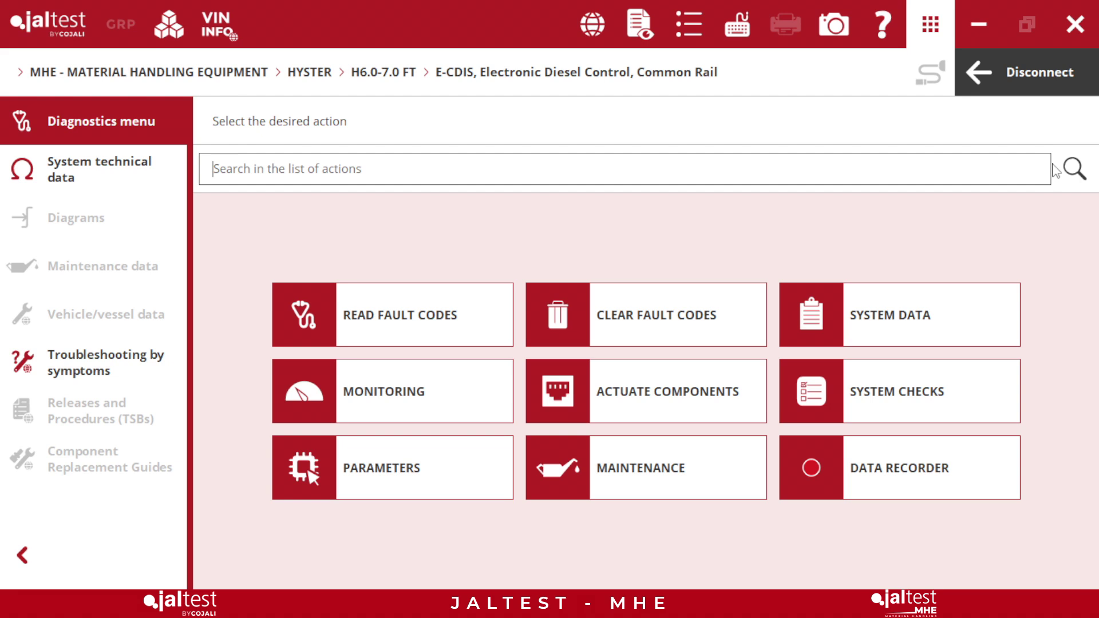
{"action": "left_click", "coordinate": [424, 327]}
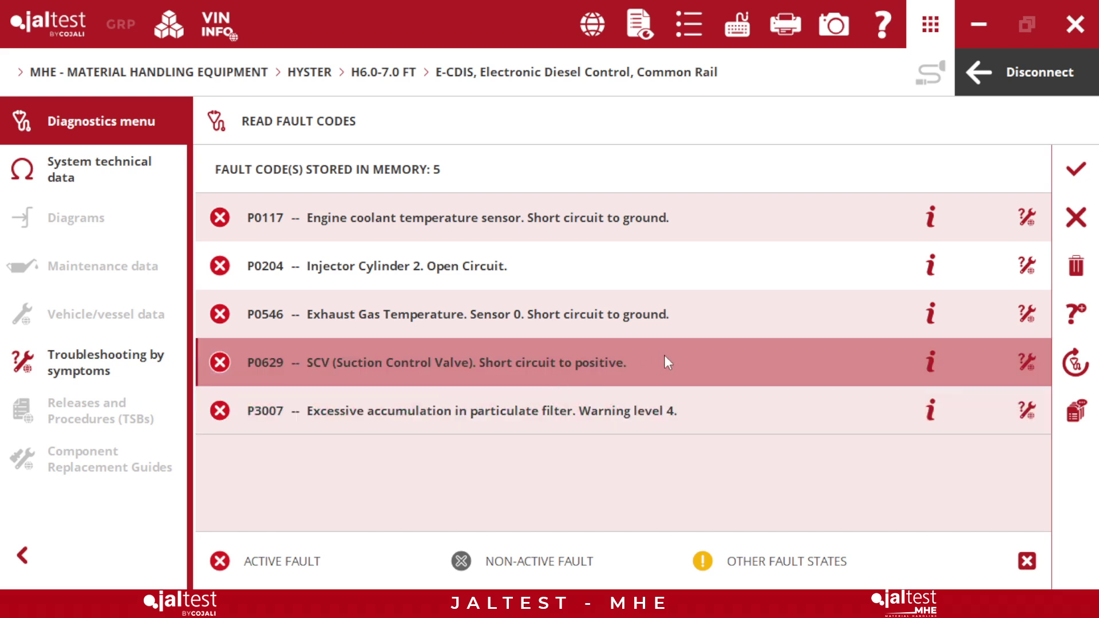
{"action": "left_click", "coordinate": [926, 322]}
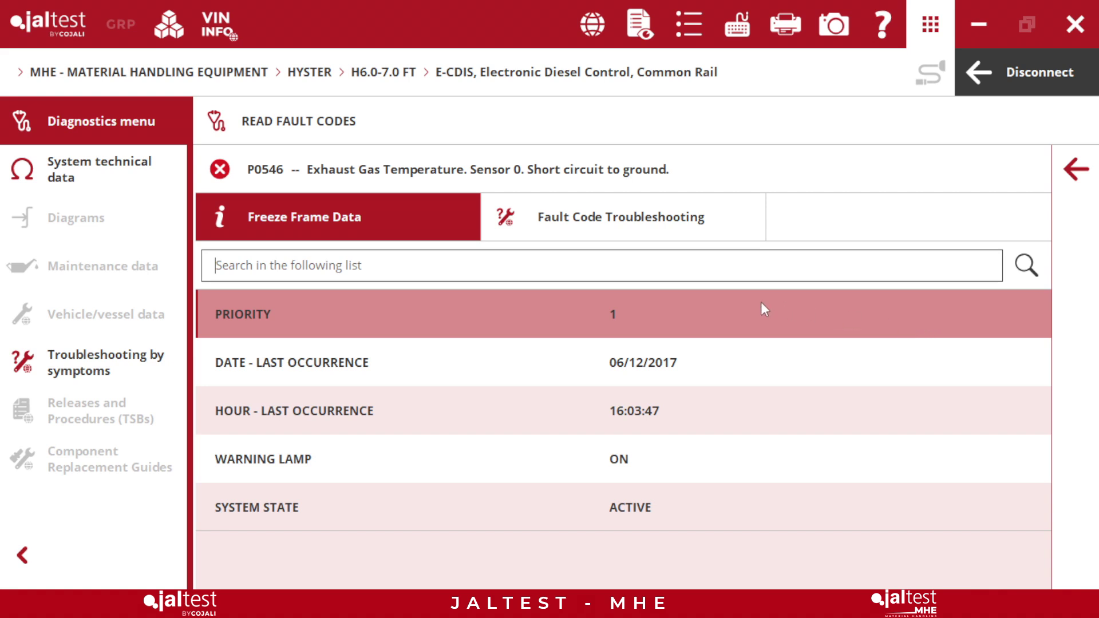
{"action": "left_click", "coordinate": [578, 239]}
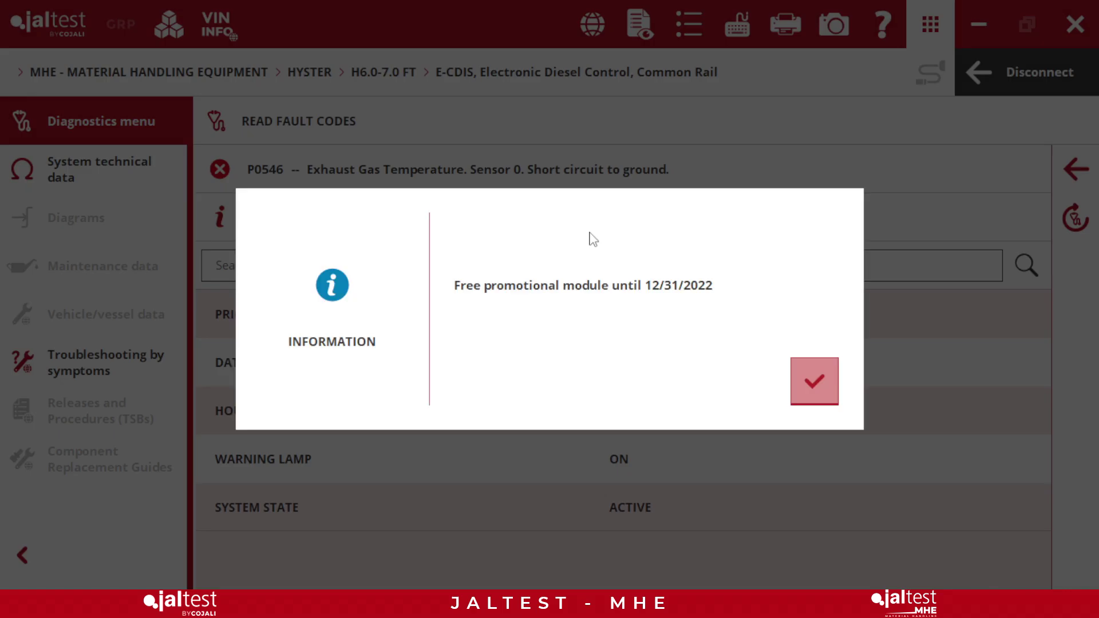
{"action": "left_click", "coordinate": [593, 240]}
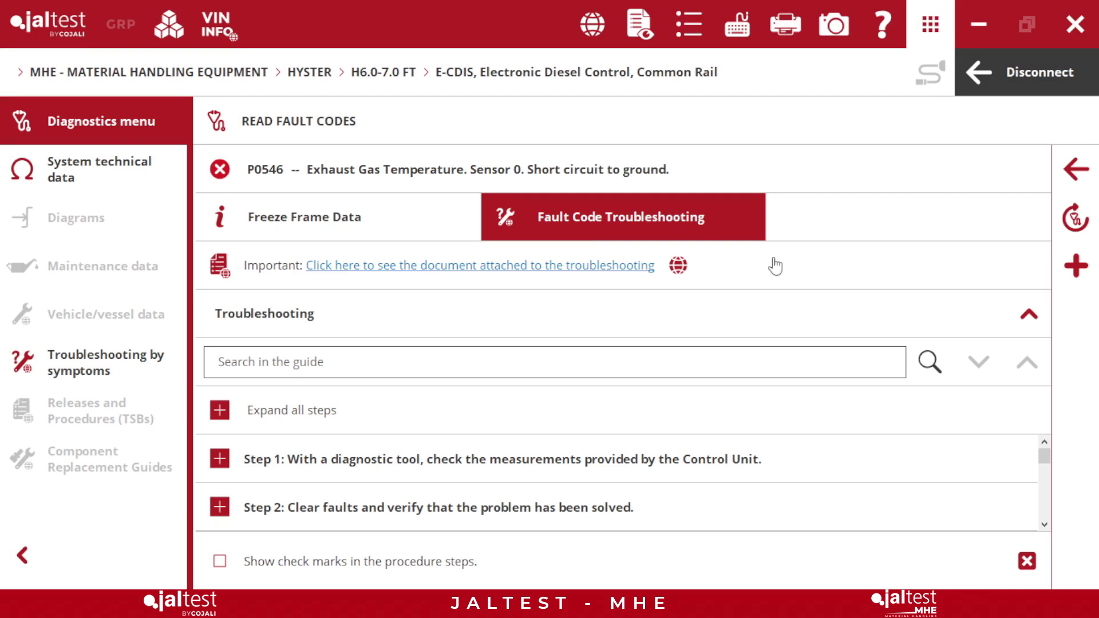
{"action": "left_click", "coordinate": [939, 304]}
{"action": "left_click", "coordinate": [293, 280]}
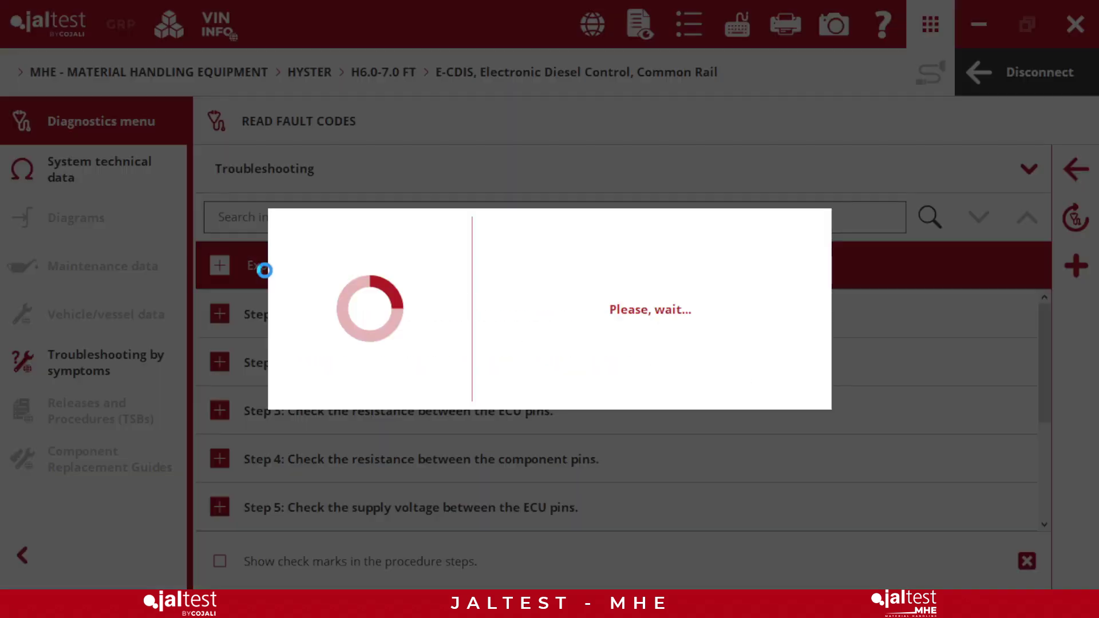
{"action": "left_click_drag", "start_coordinate": [1043, 317], "coordinate": [1078, 314]}
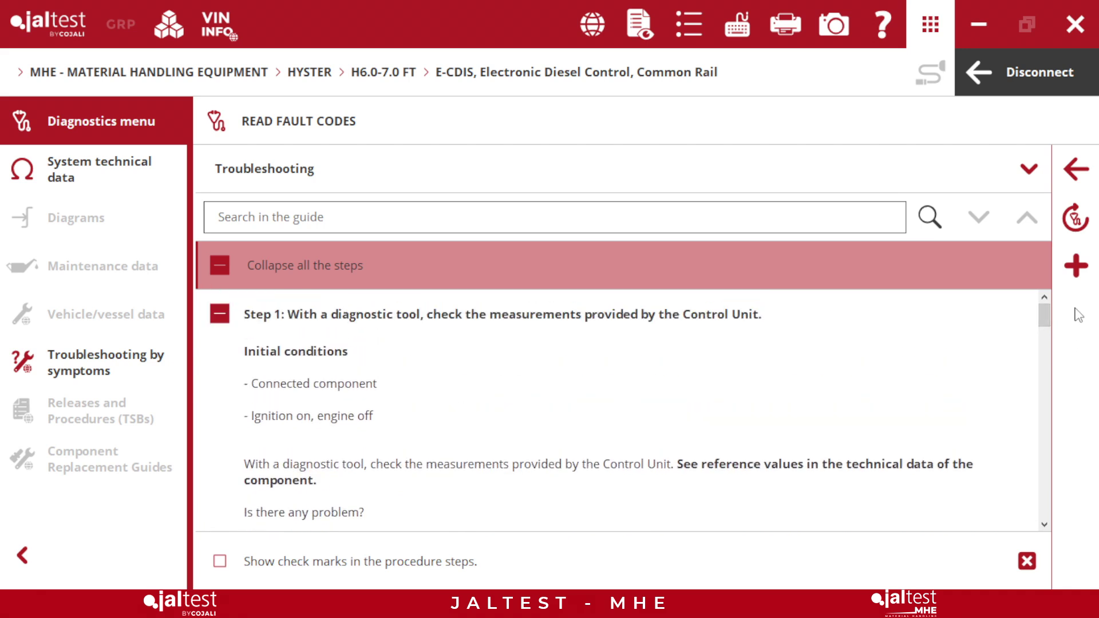
{"action": "scroll", "coordinate": [596, 419], "scroll_direction": "down", "scroll_amount": 3}
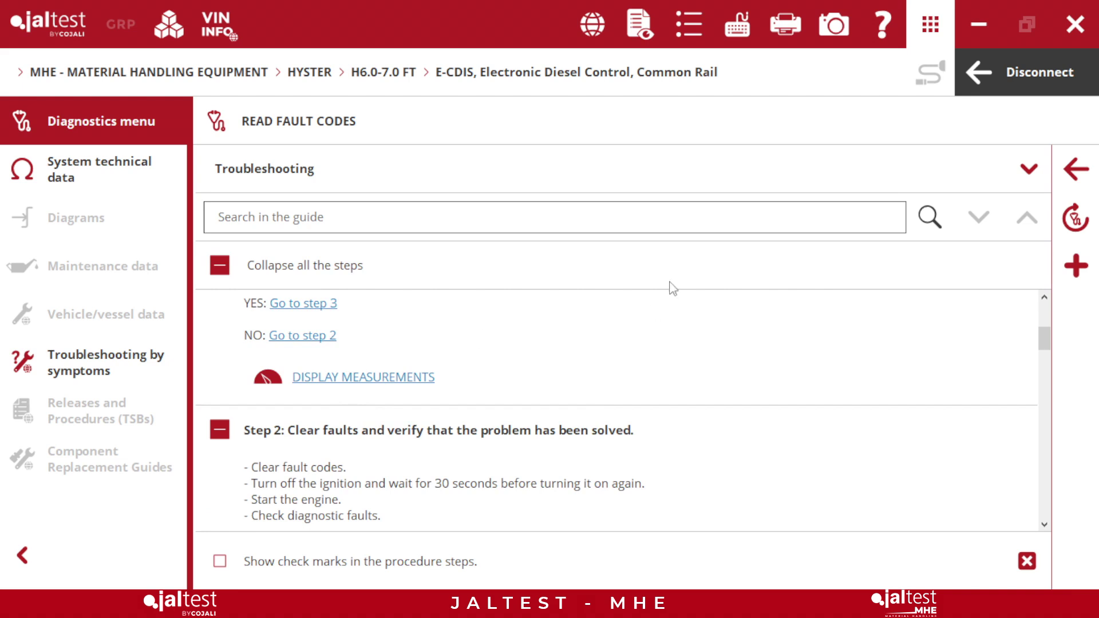
{"action": "left_click", "coordinate": [1060, 170]}
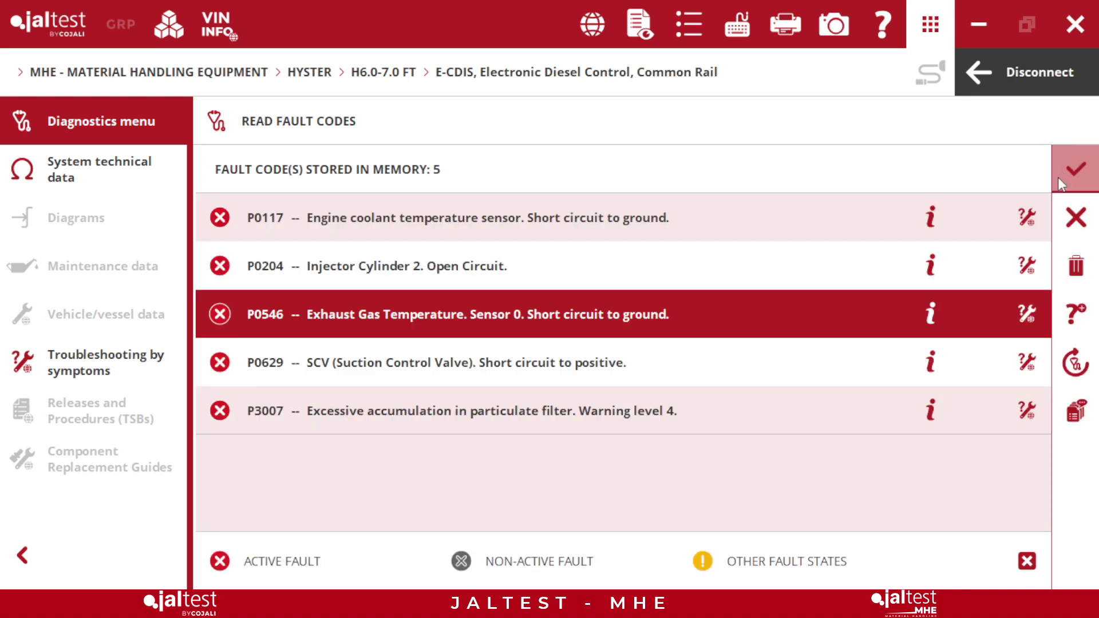
Step: Close the fault list and view the Fuel system graphical display under monitoring
{"action": "left_click", "coordinate": [1075, 218]}
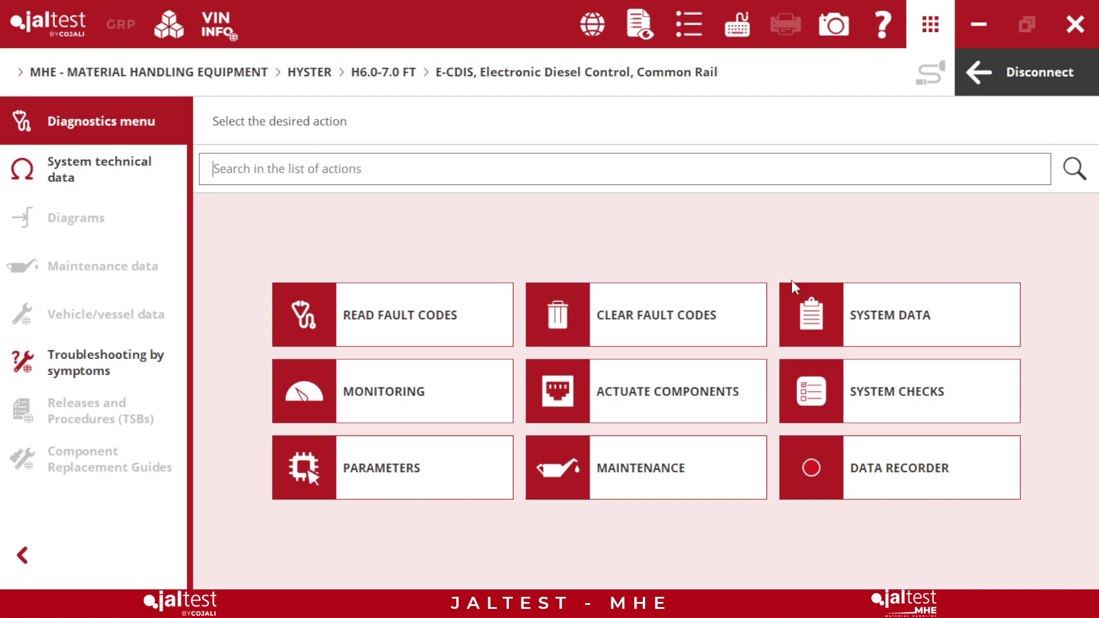
{"action": "left_click", "coordinate": [466, 416]}
{"action": "left_click", "coordinate": [489, 283]}
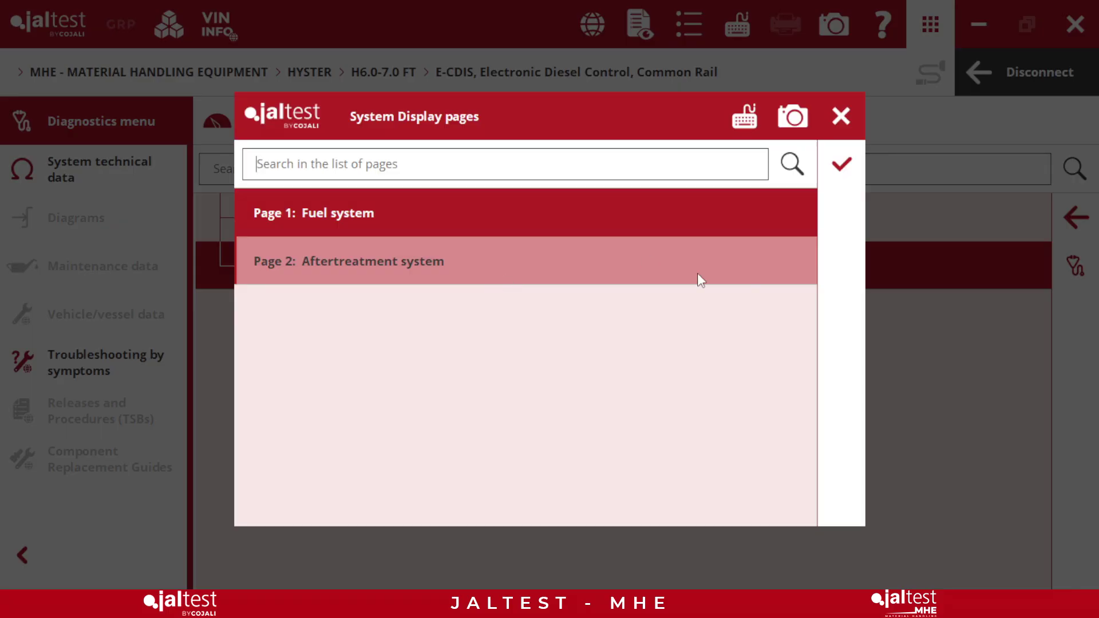
{"action": "left_click", "coordinate": [827, 175]}
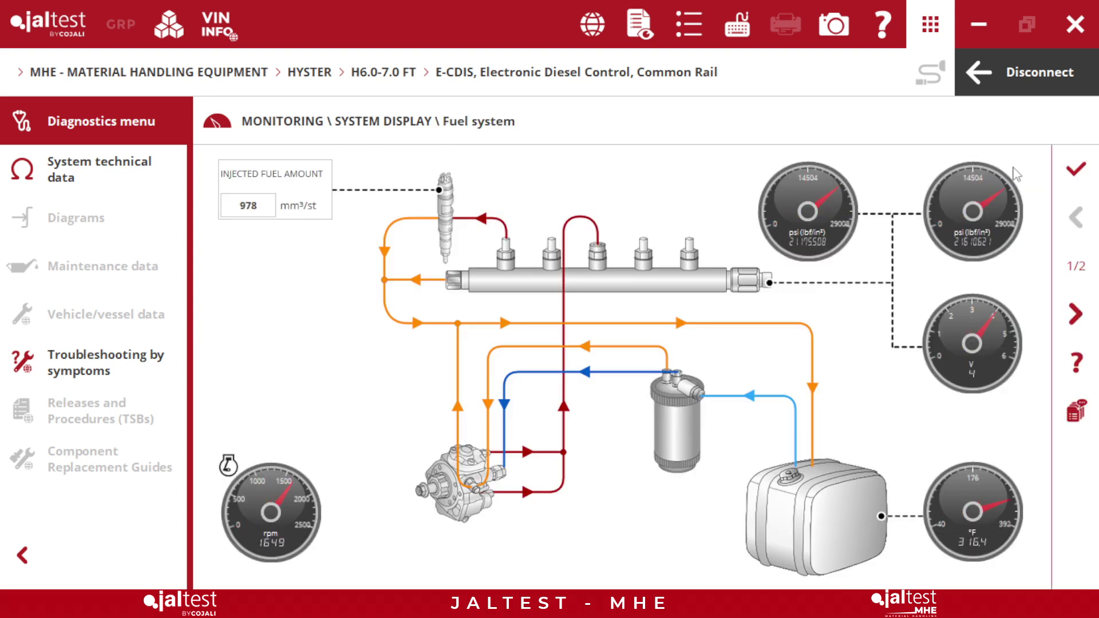
{"action": "left_click", "coordinate": [1074, 166]}
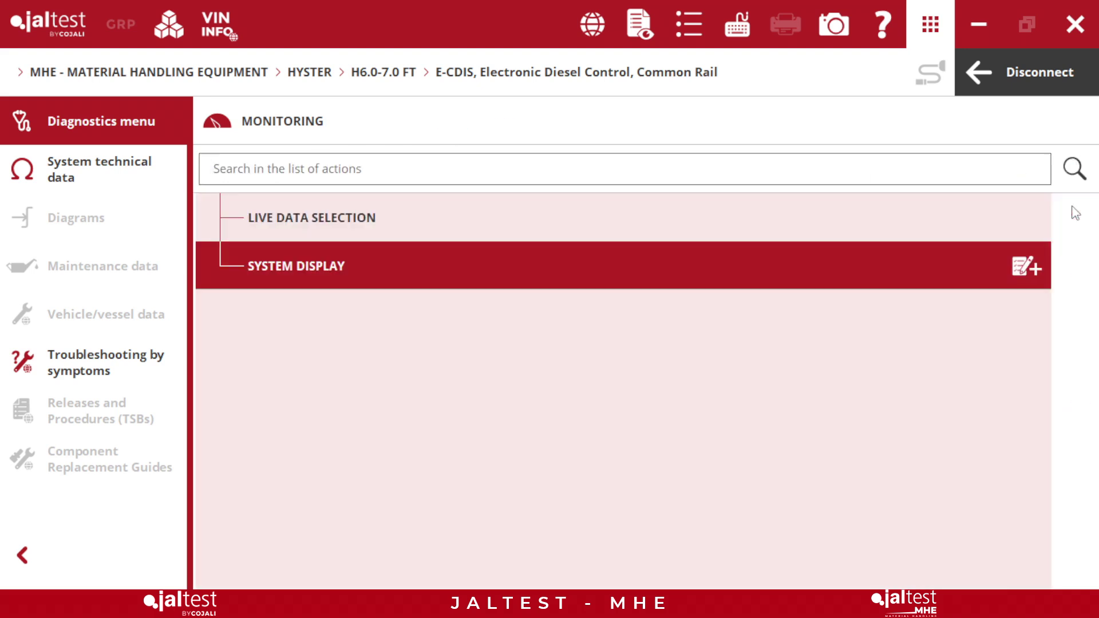
{"action": "left_click", "coordinate": [1072, 213]}
Step: Browse the actuatable components, system checks and parameter options, returning to the action grid
{"action": "left_click", "coordinate": [729, 386]}
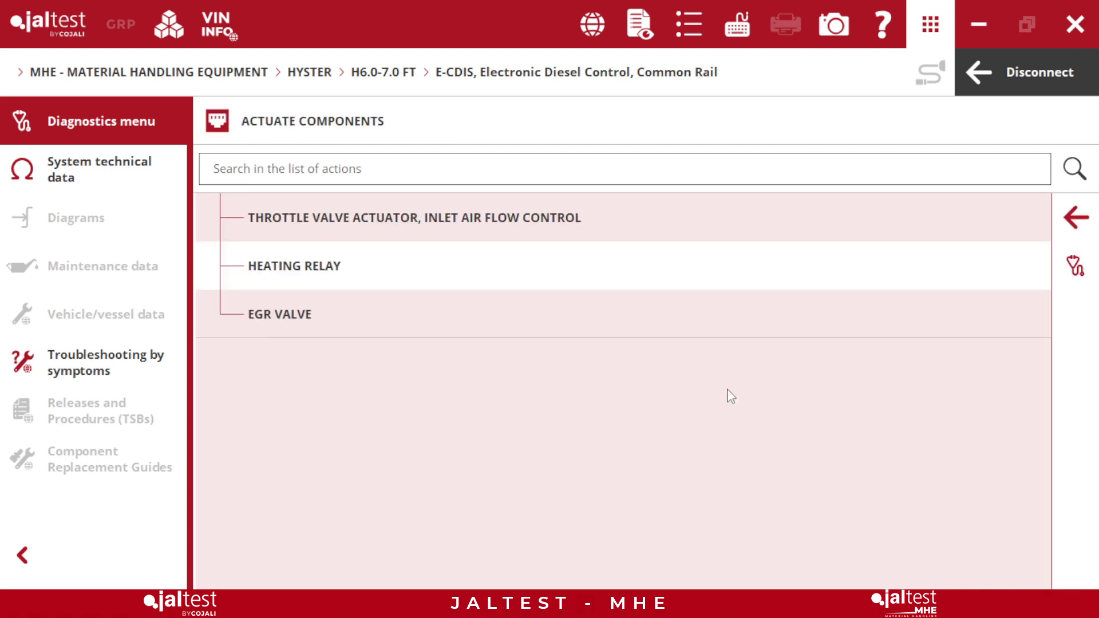
{"action": "left_click", "coordinate": [1072, 213]}
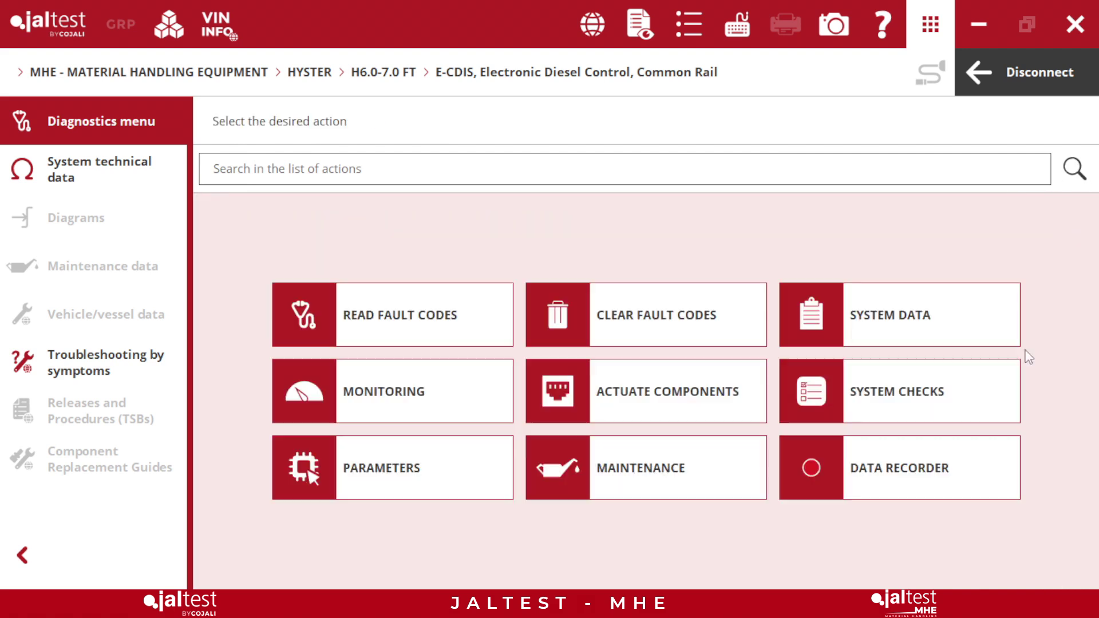
{"action": "left_click", "coordinate": [963, 392]}
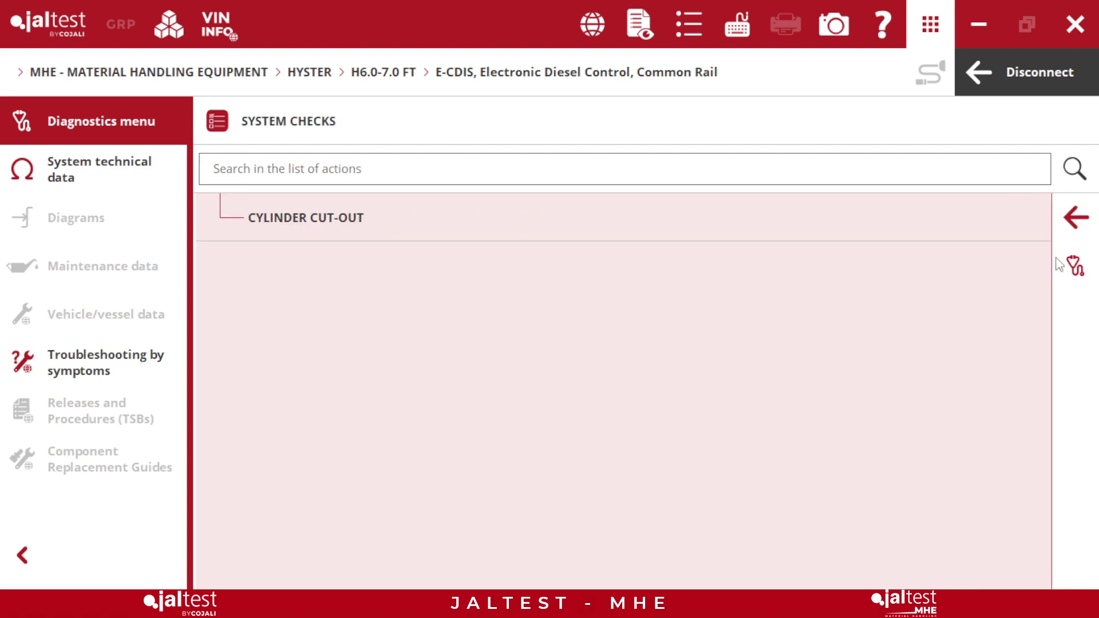
{"action": "left_click", "coordinate": [1075, 217]}
{"action": "left_click", "coordinate": [471, 462]}
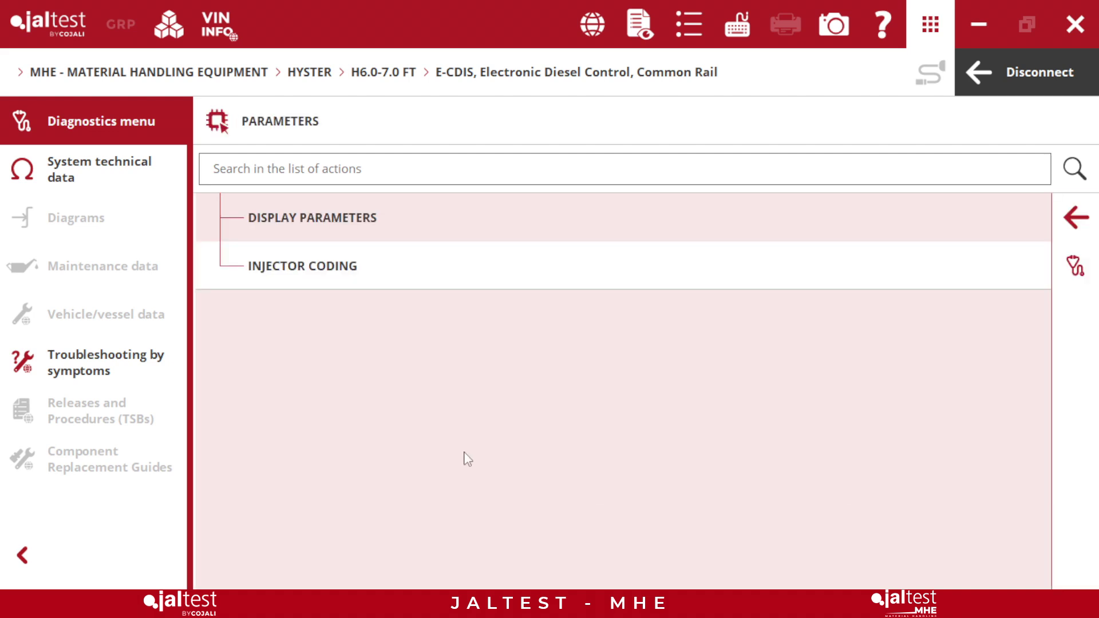
{"action": "left_click", "coordinate": [1074, 217]}
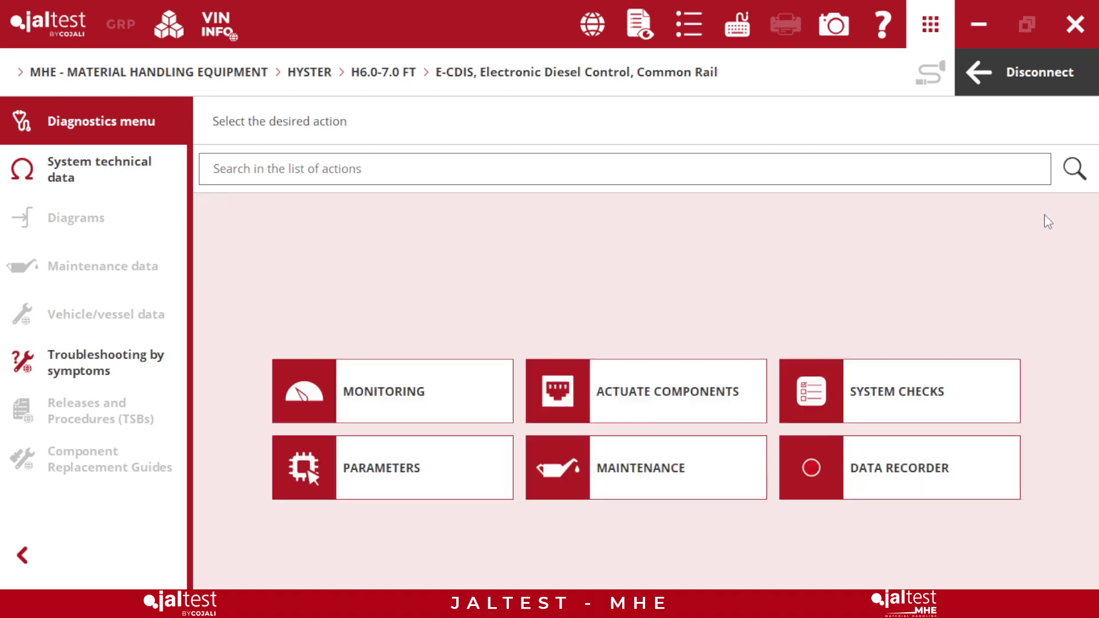
Step: Review the Diesel Particulate Filter maintenance procedures, then open System technical data
{"action": "left_click", "coordinate": [589, 492]}
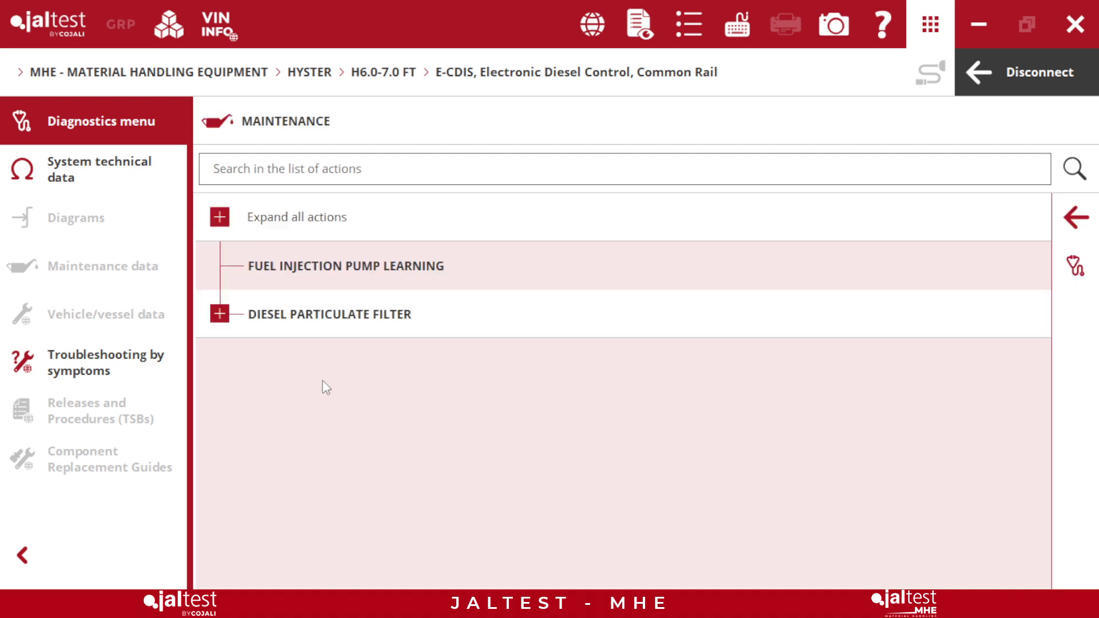
{"action": "left_click", "coordinate": [222, 316]}
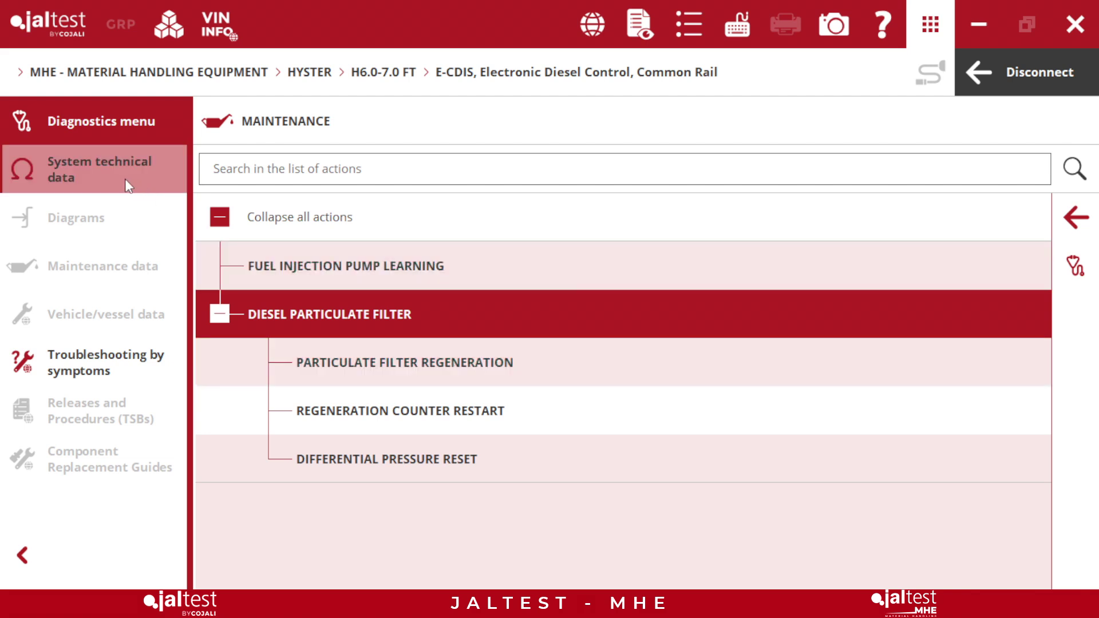
{"action": "left_click", "coordinate": [125, 177]}
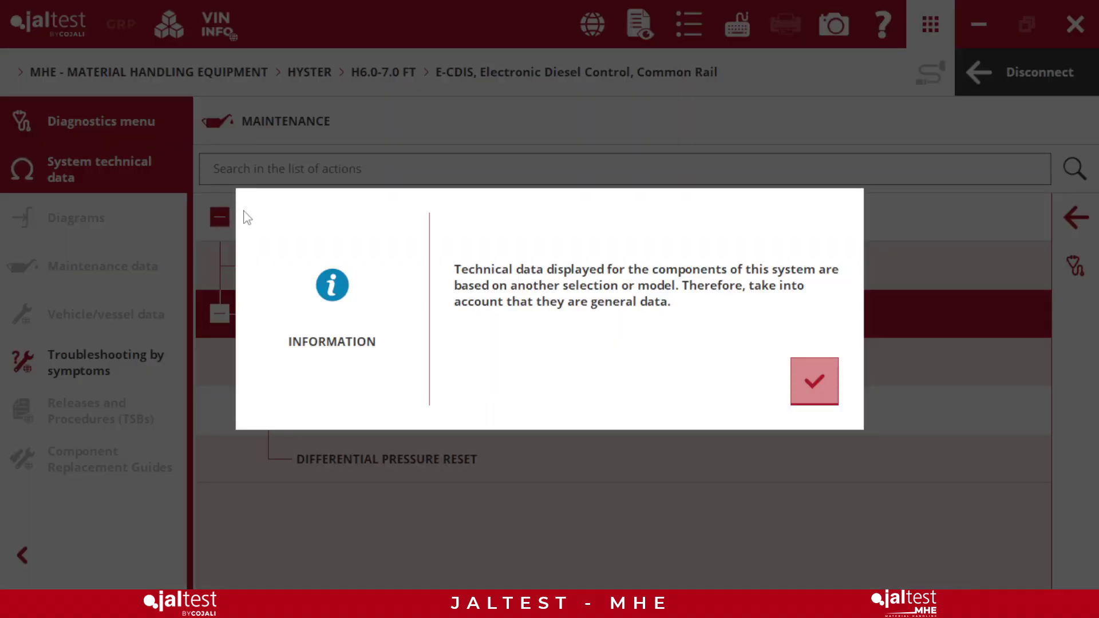
{"action": "left_click", "coordinate": [798, 377]}
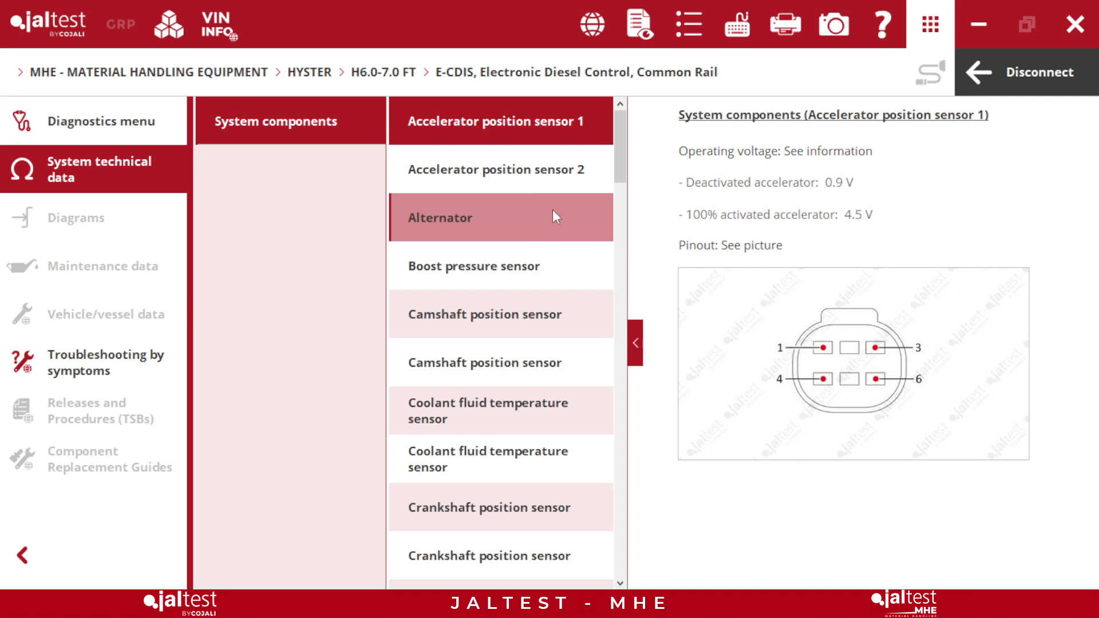
Step: Step through component data from Accelerator position sensor 2 to the second Coolant fluid temperature sensor
{"action": "left_click", "coordinate": [544, 171]}
{"action": "left_click", "coordinate": [530, 219]}
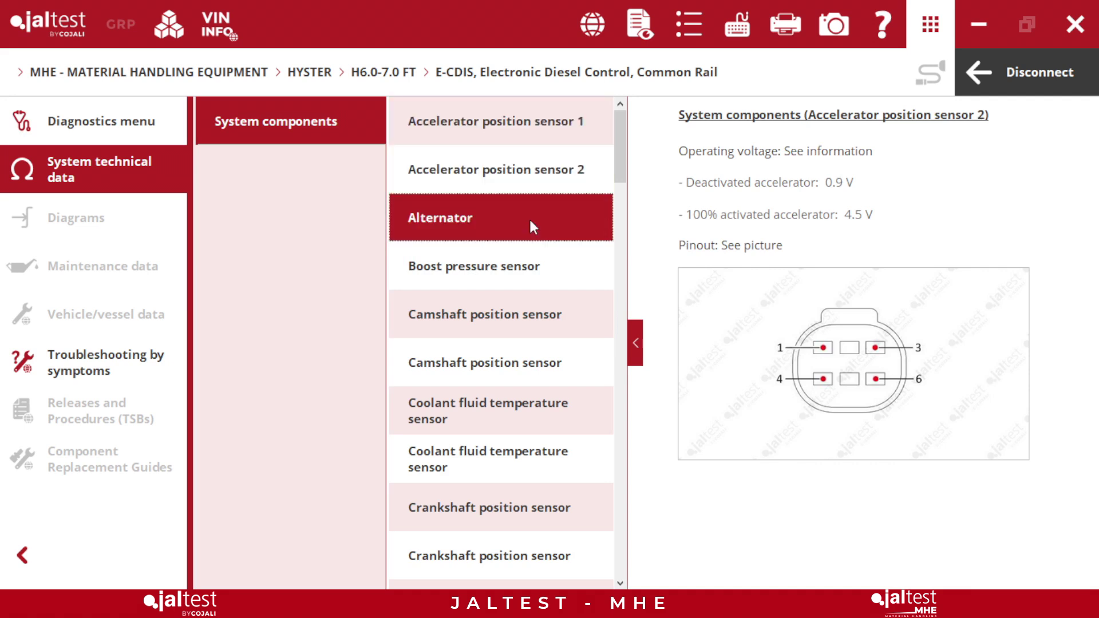
{"action": "left_click", "coordinate": [534, 255]}
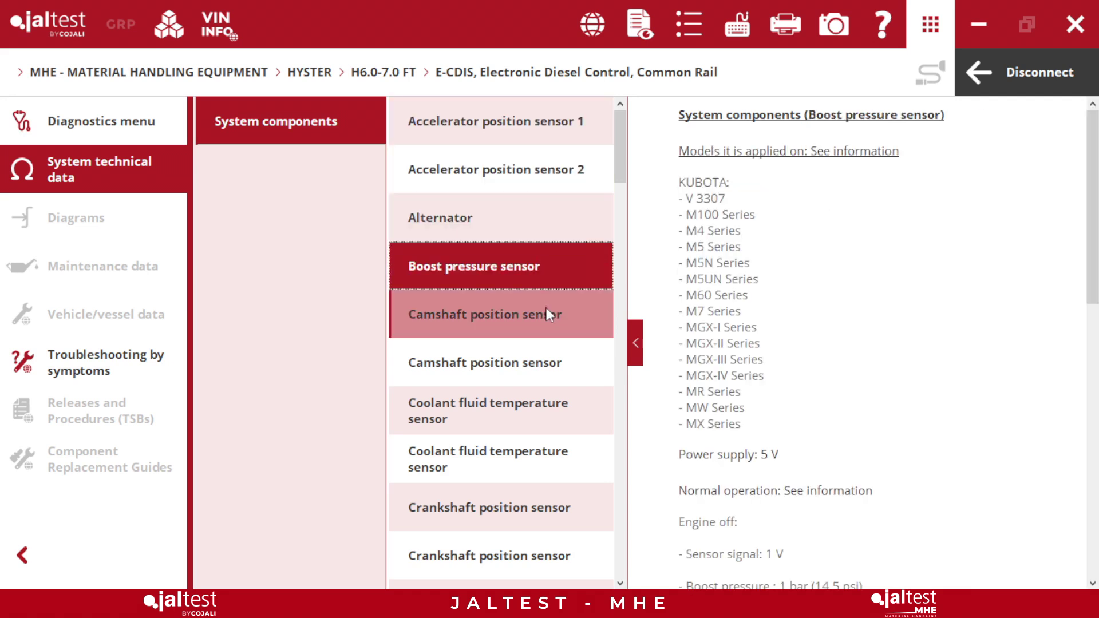
{"action": "scroll", "coordinate": [741, 283], "scroll_direction": "down", "scroll_amount": 7}
{"action": "scroll", "coordinate": [742, 289], "scroll_direction": "down", "scroll_amount": 5}
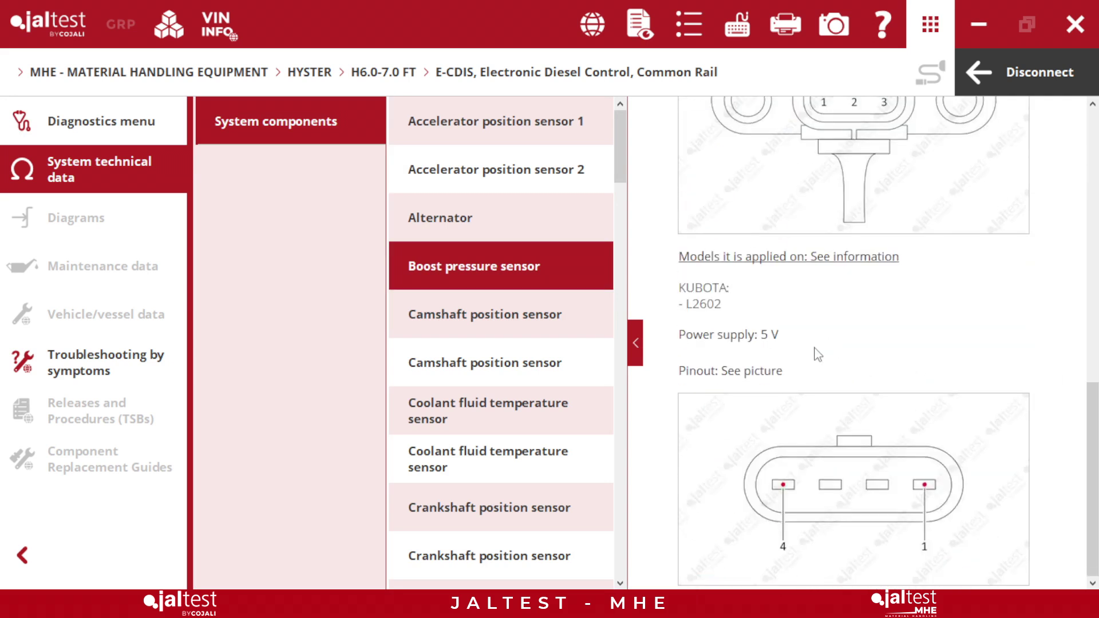
{"action": "left_click", "coordinate": [524, 363]}
{"action": "scroll", "coordinate": [754, 365], "scroll_direction": "down", "scroll_amount": 3}
{"action": "left_click", "coordinate": [540, 426]}
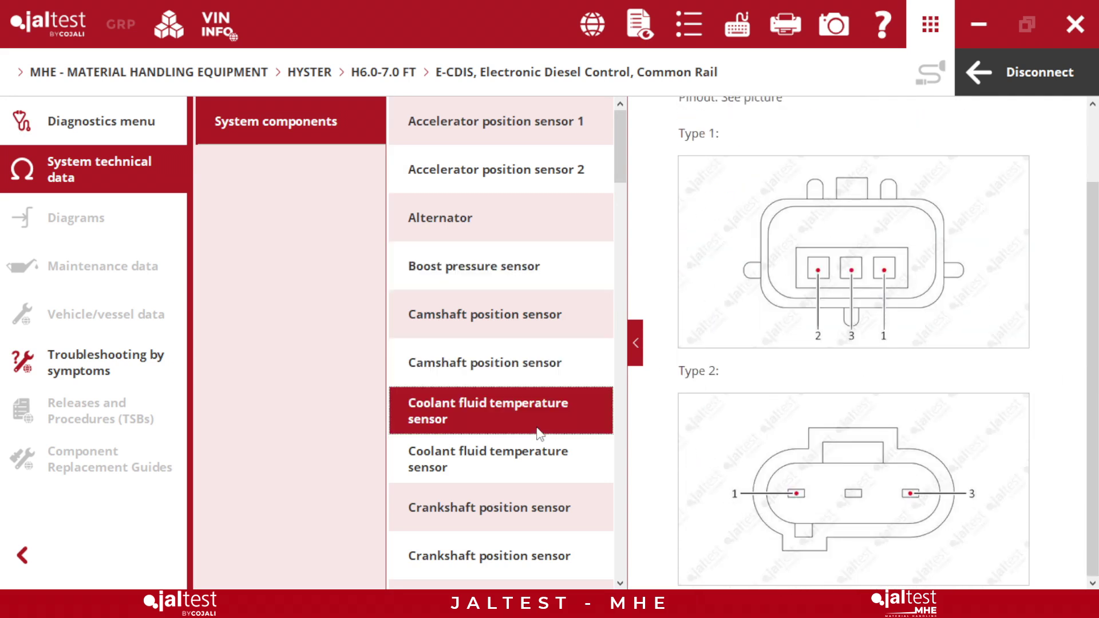
{"action": "scroll", "coordinate": [715, 395], "scroll_direction": "down", "scroll_amount": 5}
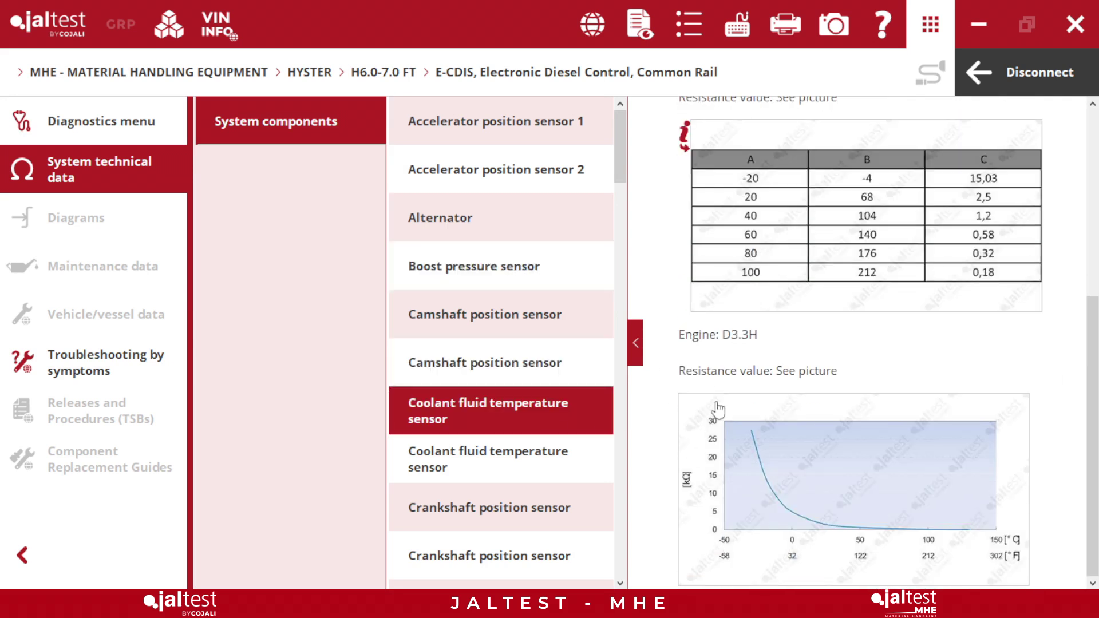
{"action": "left_click", "coordinate": [517, 451]}
{"action": "scroll", "coordinate": [730, 422], "scroll_direction": "down", "scroll_amount": 8}
{"action": "scroll", "coordinate": [730, 422], "scroll_direction": "down", "scroll_amount": 3}
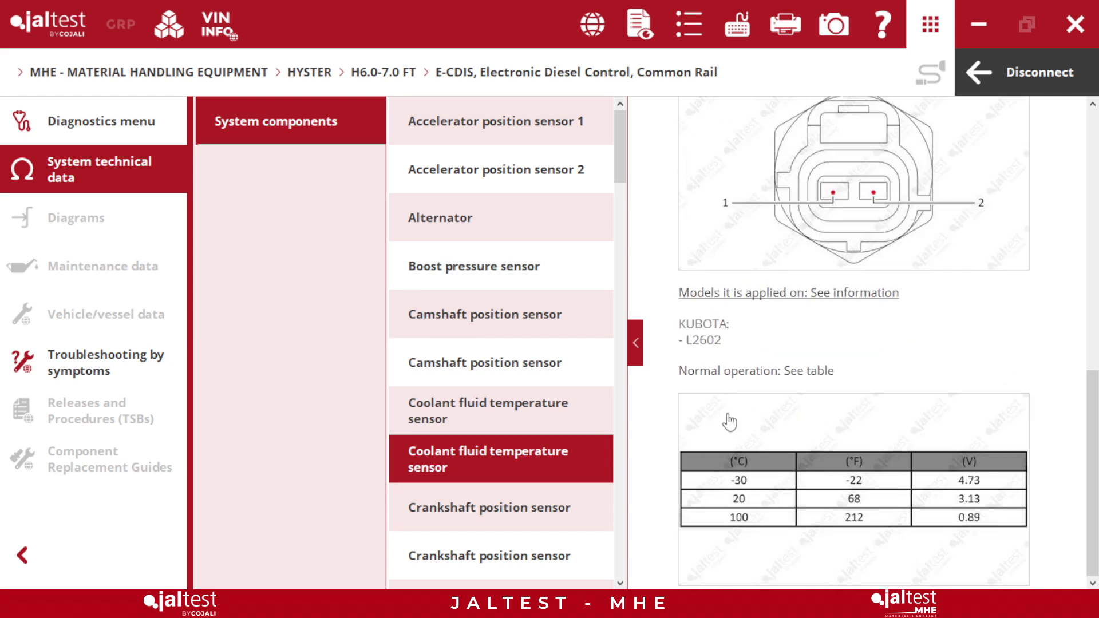
Step: Disconnect from E-CDIS, accepting the warning, and select the VSM body computer
{"action": "left_click", "coordinate": [967, 91]}
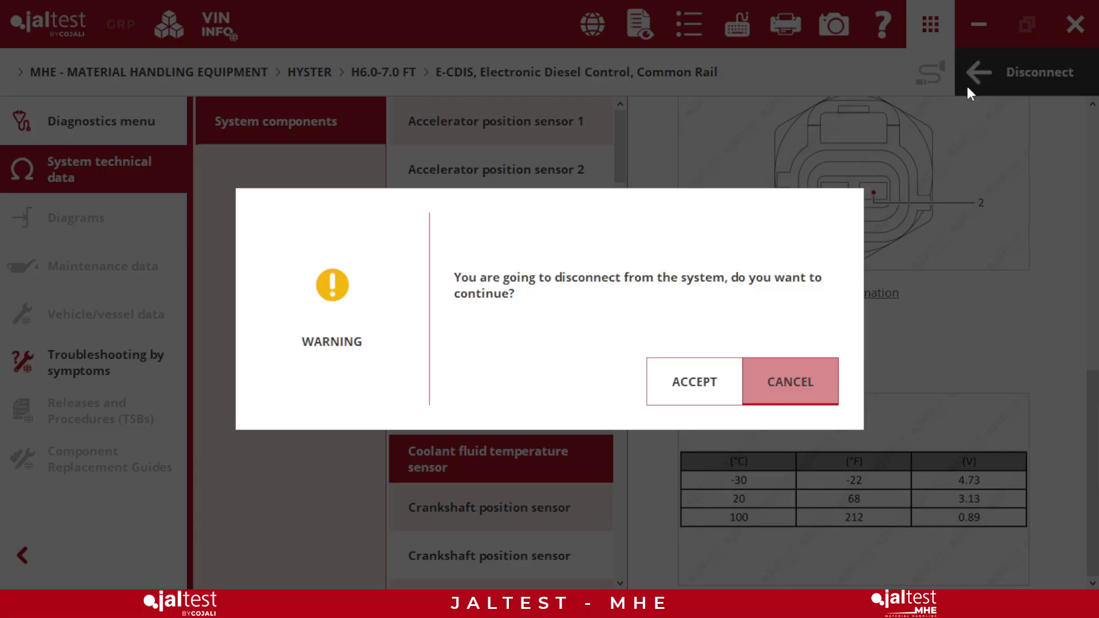
{"action": "left_click", "coordinate": [689, 400]}
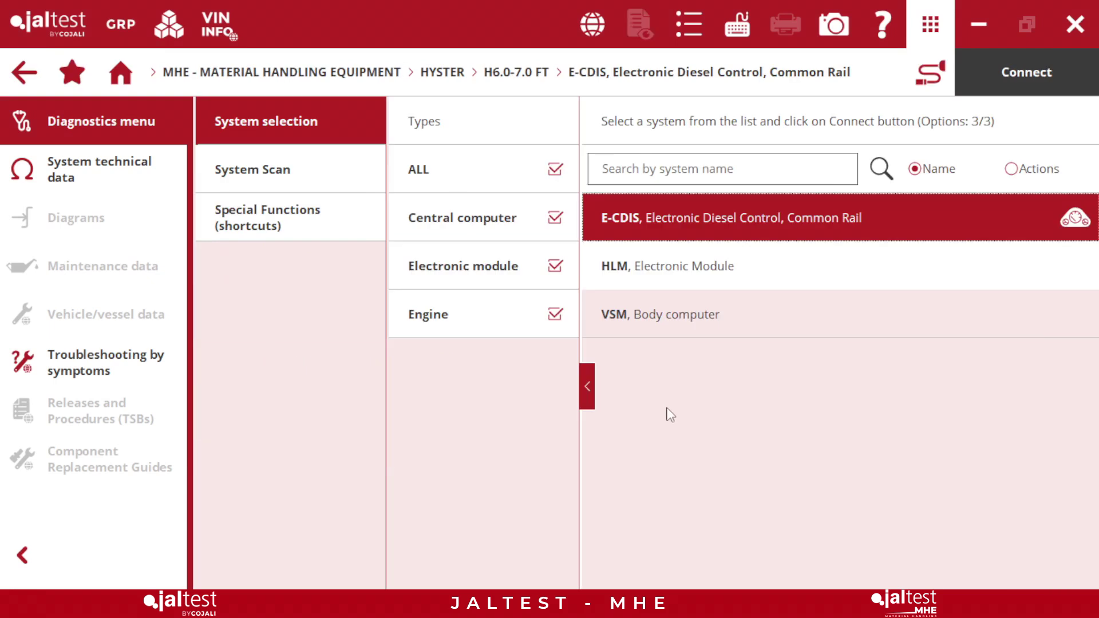
{"action": "left_click", "coordinate": [651, 324]}
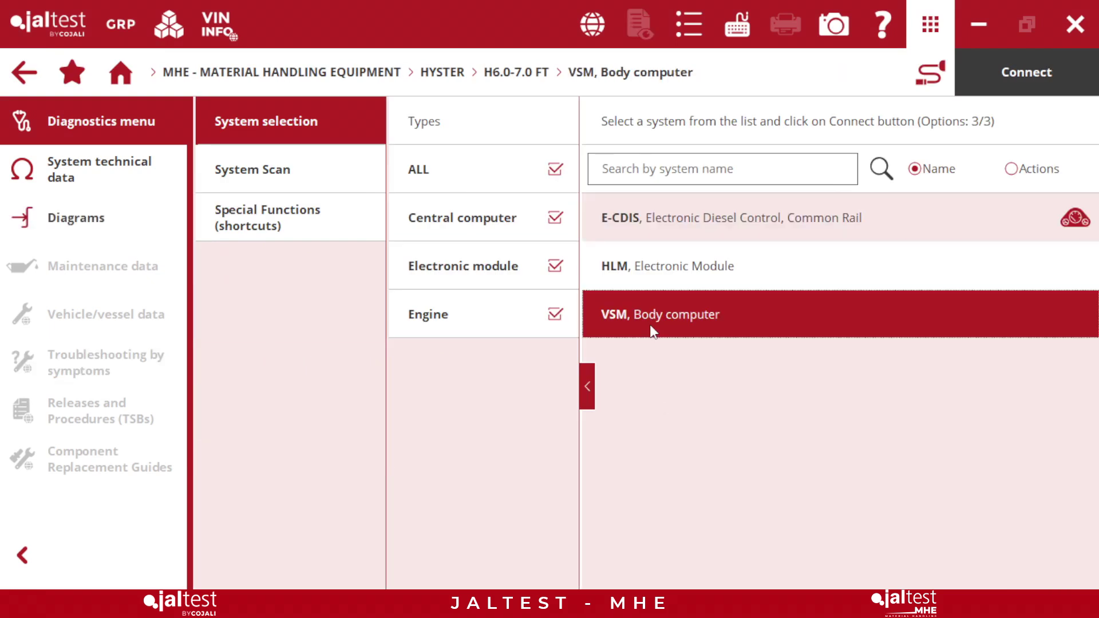
Step: Check the VSM connector photo, pin-out and JDC 213.9 + JDC 557A9 cable, then connect
{"action": "left_click", "coordinate": [939, 77]}
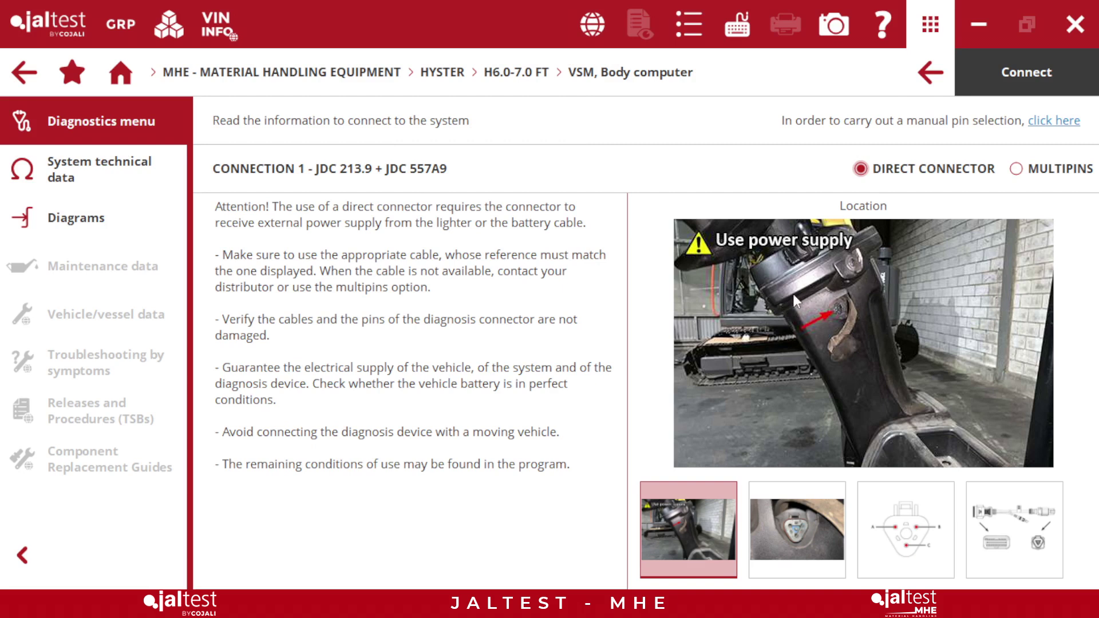
{"action": "left_click", "coordinate": [793, 548]}
{"action": "left_click", "coordinate": [899, 548]}
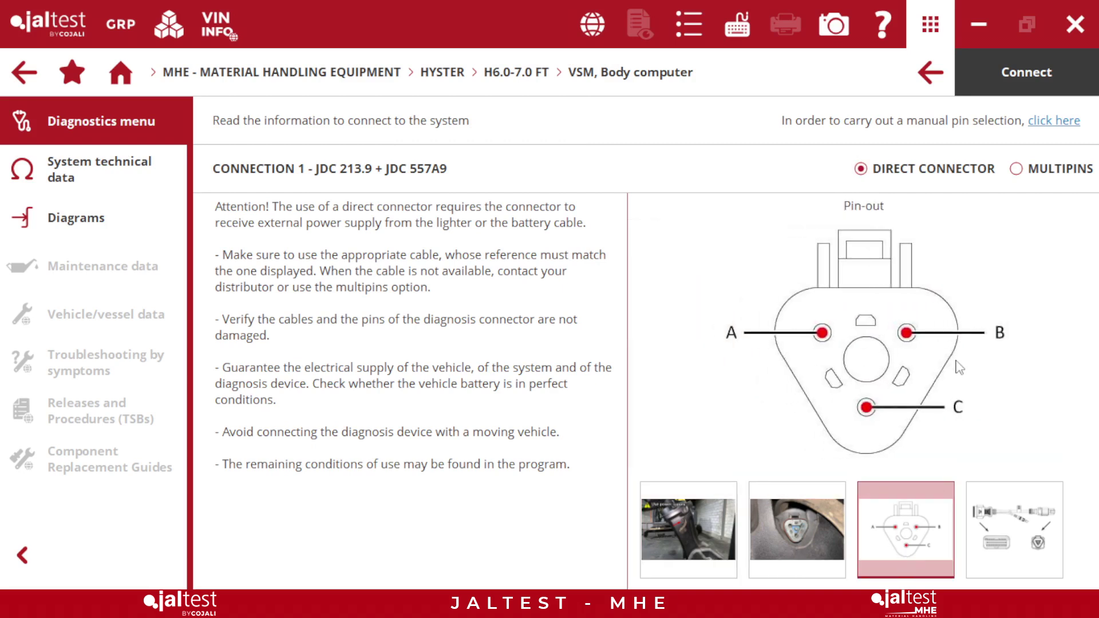
{"action": "left_click", "coordinate": [1017, 558]}
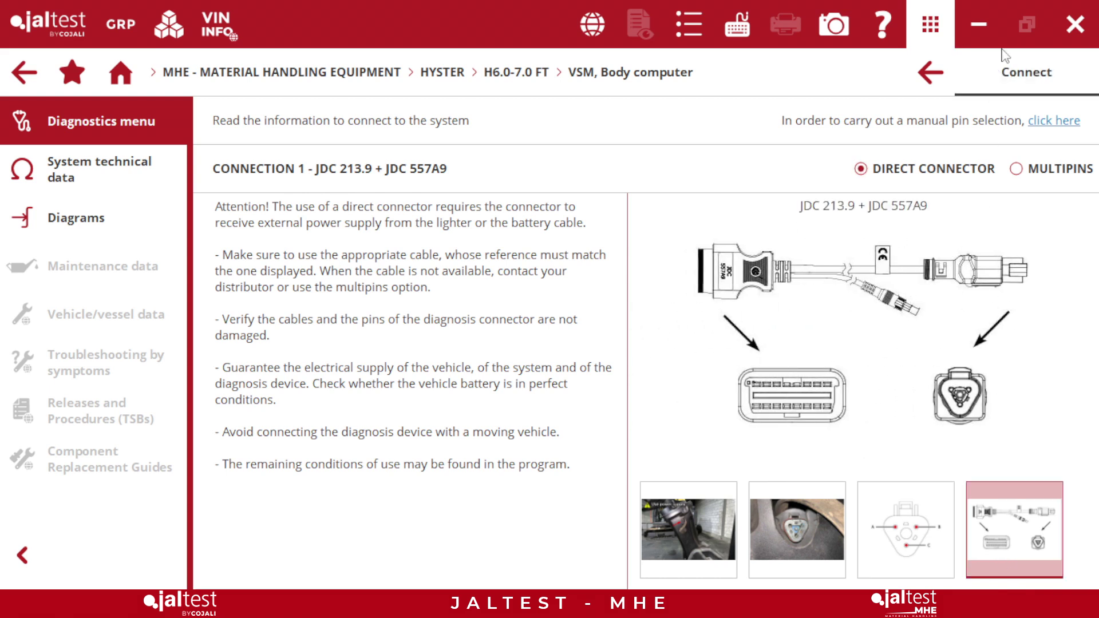
{"action": "left_click", "coordinate": [1012, 73]}
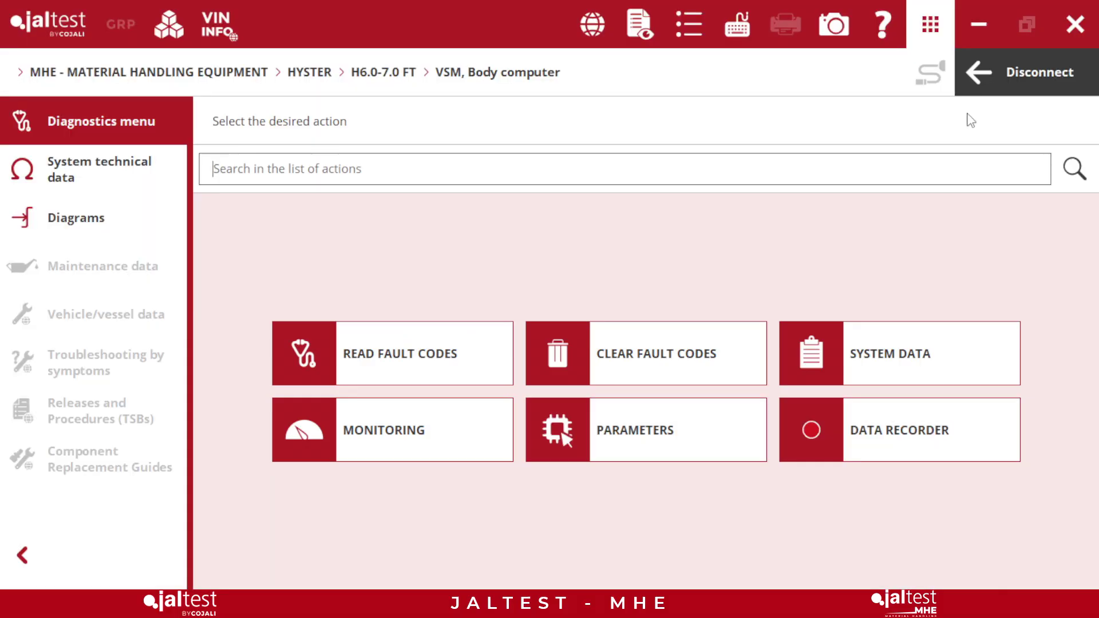
Step: Read the VSM fault codes and show help and components for fault 523779
{"action": "left_click", "coordinate": [472, 331]}
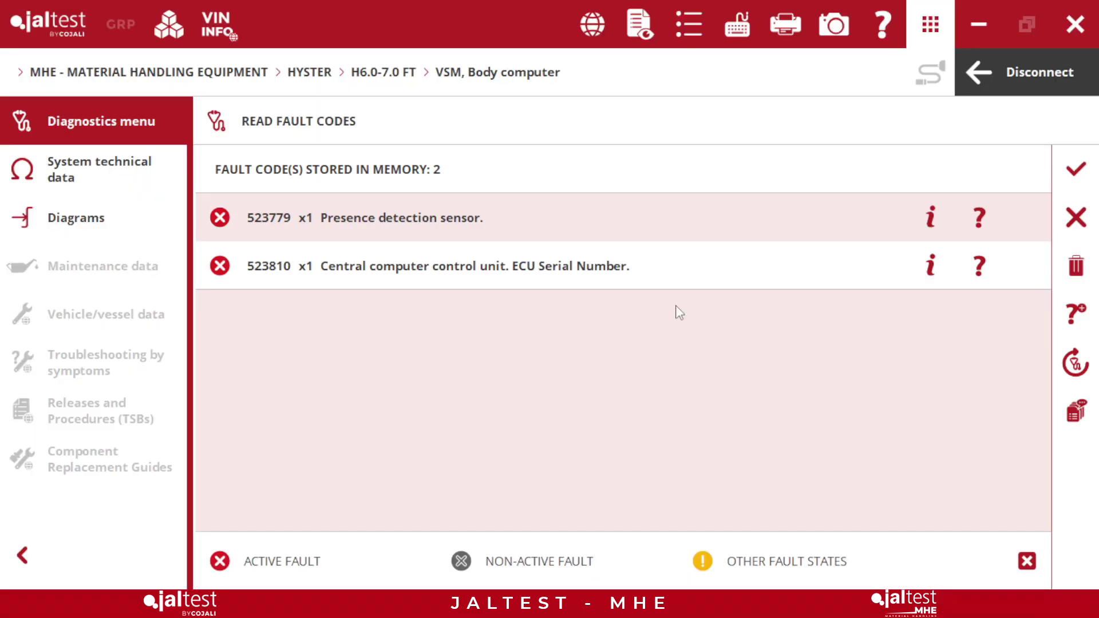
{"action": "left_click", "coordinate": [916, 260]}
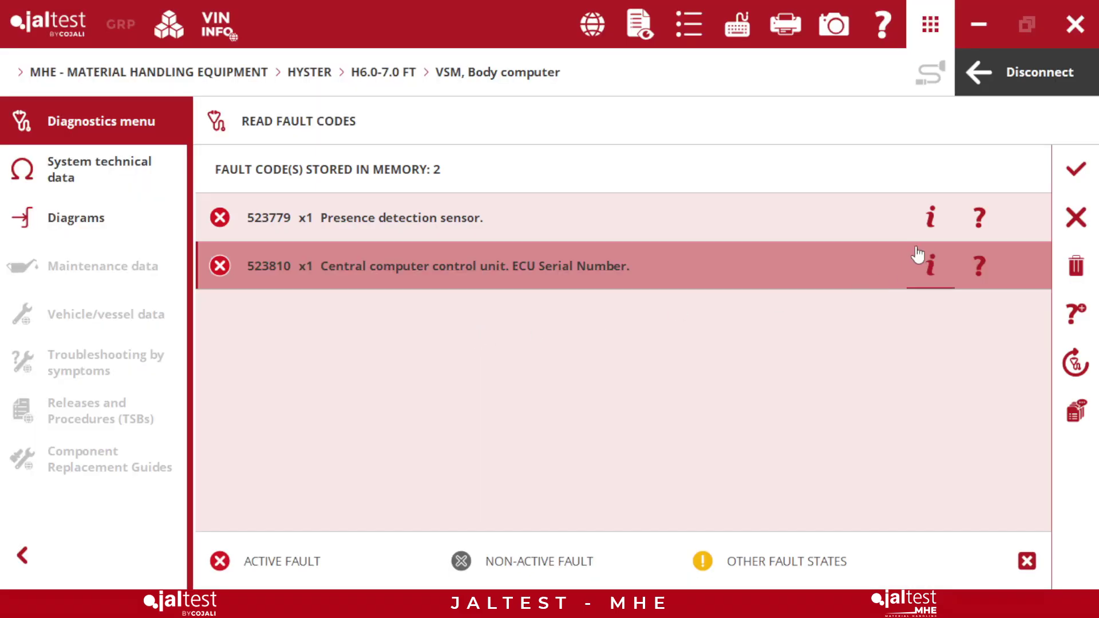
{"action": "left_click", "coordinate": [942, 235]}
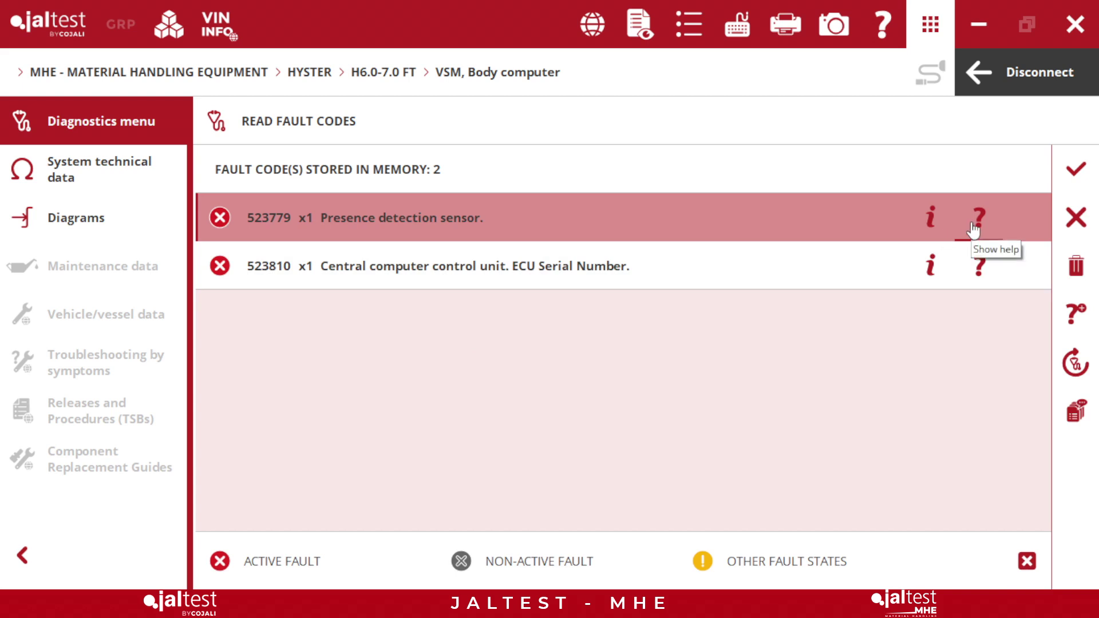
{"action": "left_click", "coordinate": [973, 229]}
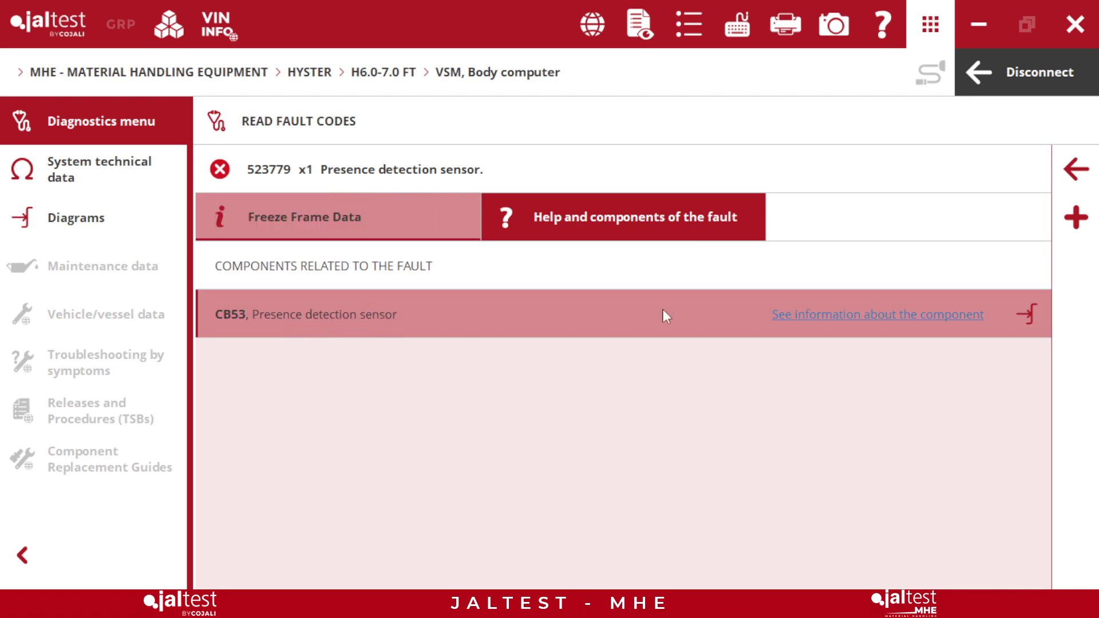
Step: View the CB53 sensor's connector information, then highlight CB53 on wiring diagram page 3/5
{"action": "left_click", "coordinate": [811, 314]}
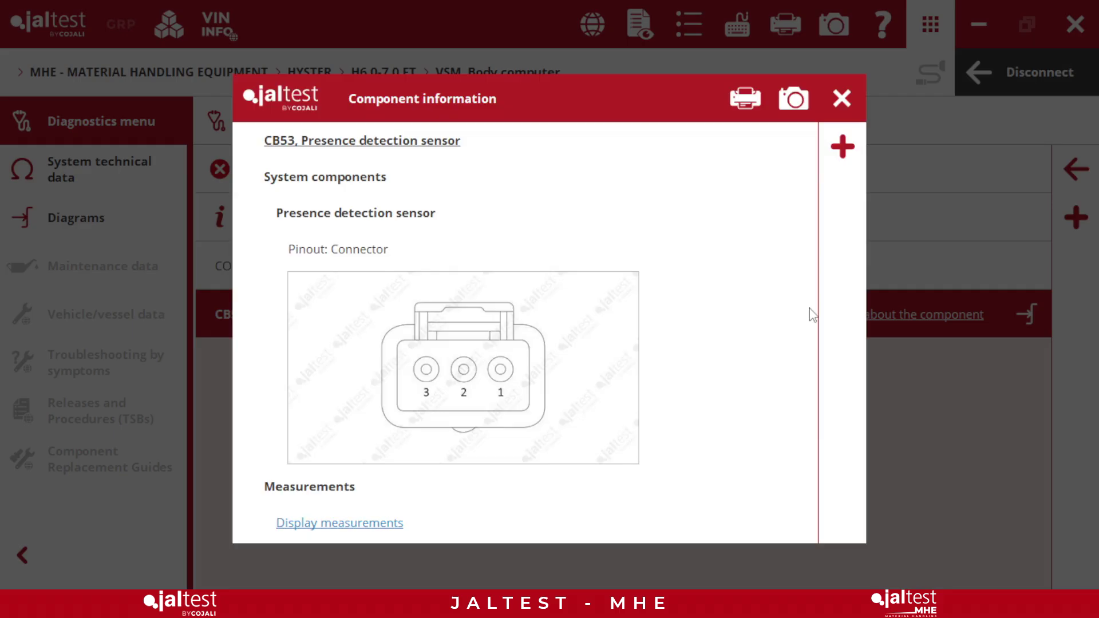
{"action": "left_click", "coordinate": [842, 98]}
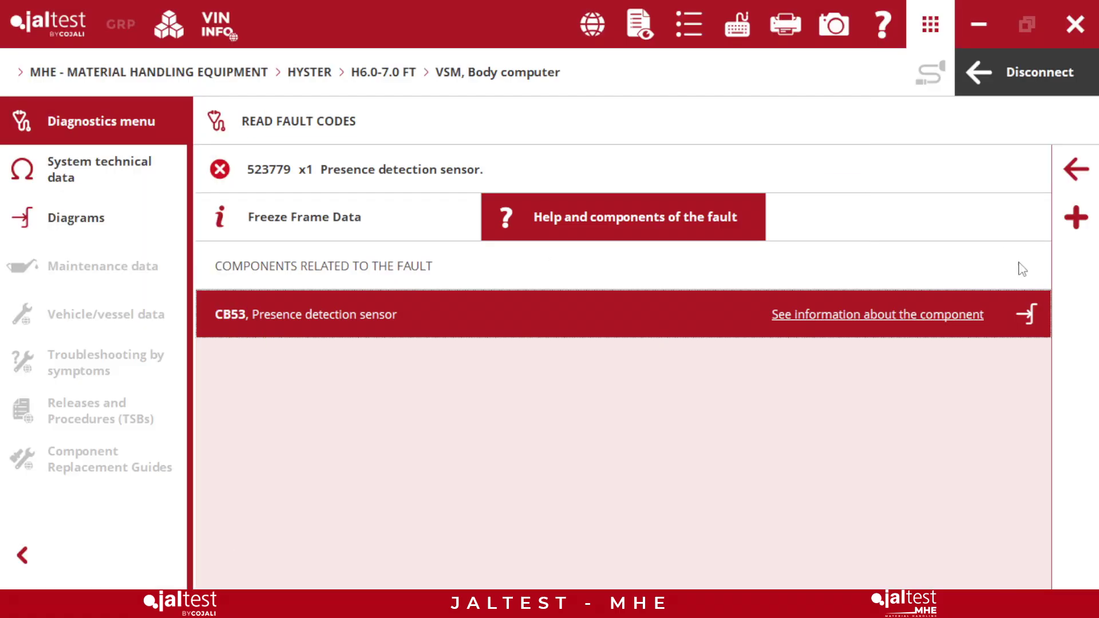
{"action": "left_click", "coordinate": [1027, 315]}
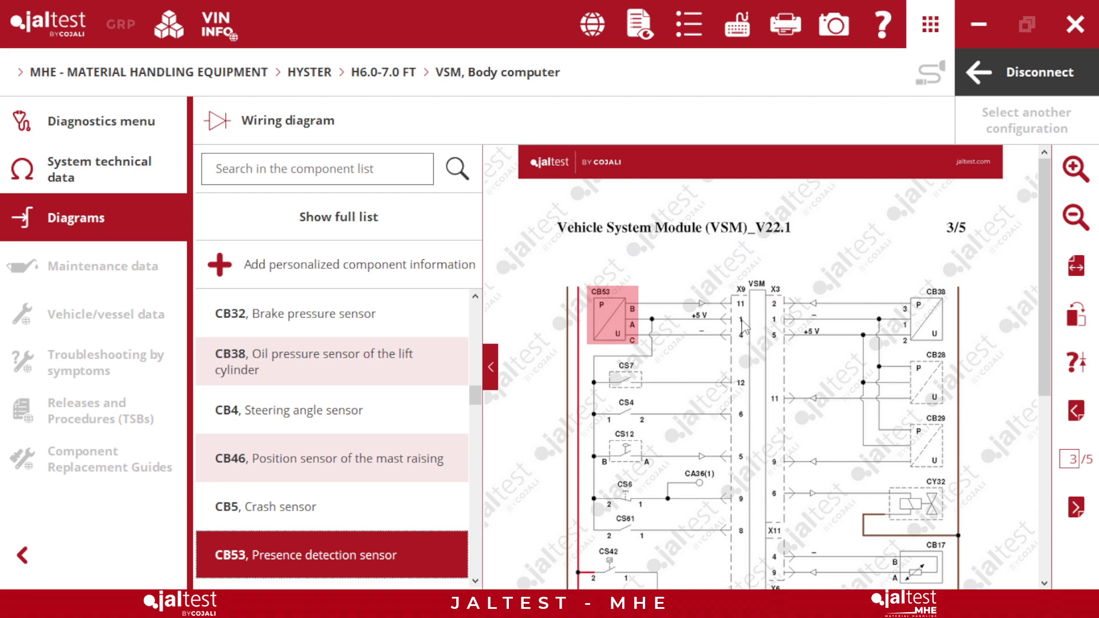
Step: Read the VSM central computer's location and connector details, then return to stored codes 523779 and 523810
{"action": "left_click", "coordinate": [747, 342]}
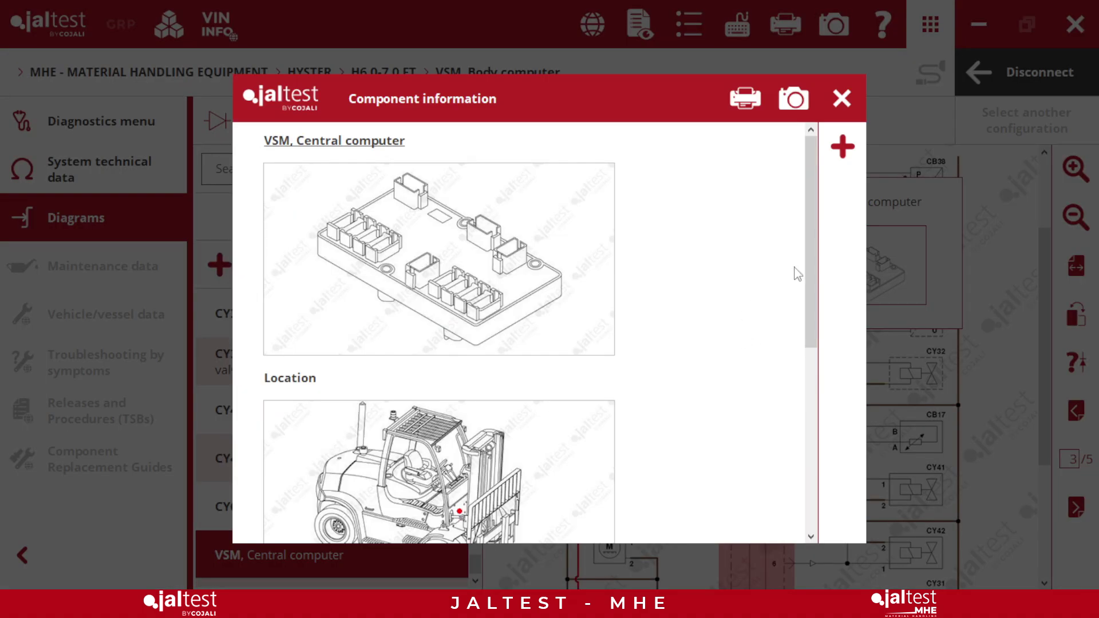
{"action": "left_click_drag", "start_coordinate": [814, 257], "coordinate": [812, 466]}
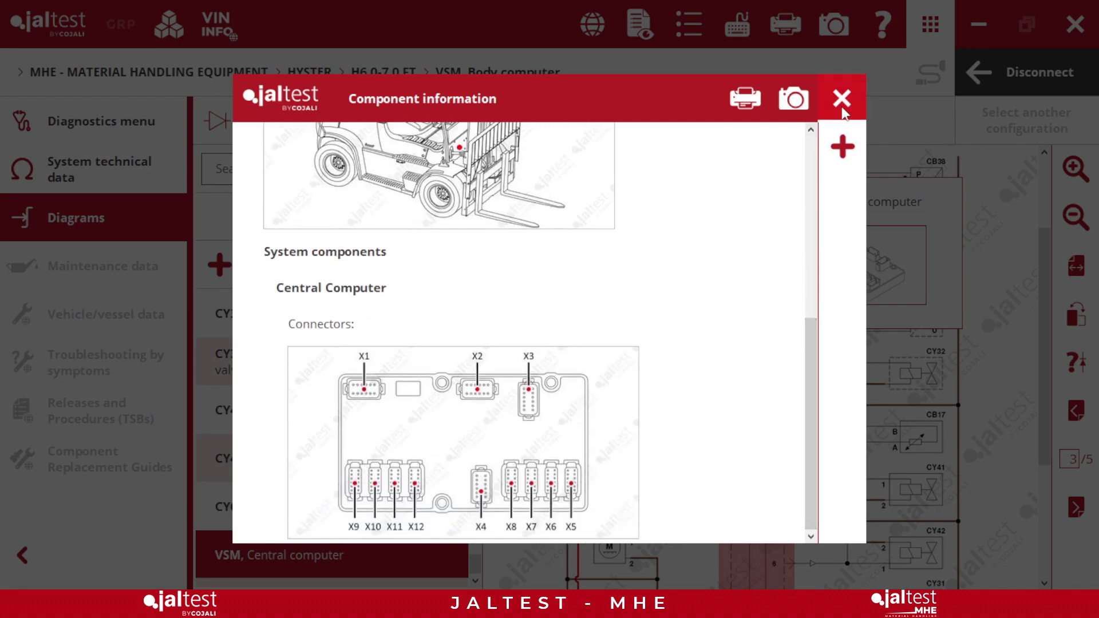
{"action": "left_click", "coordinate": [839, 105]}
{"action": "left_click", "coordinate": [146, 125]}
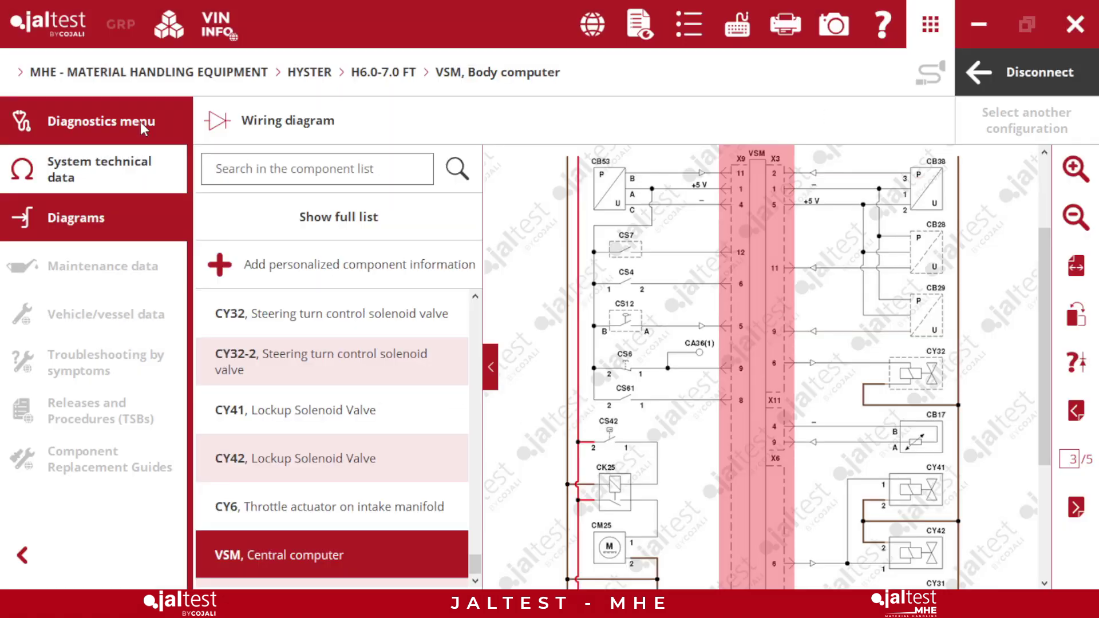
{"action": "left_click", "coordinate": [1077, 169]}
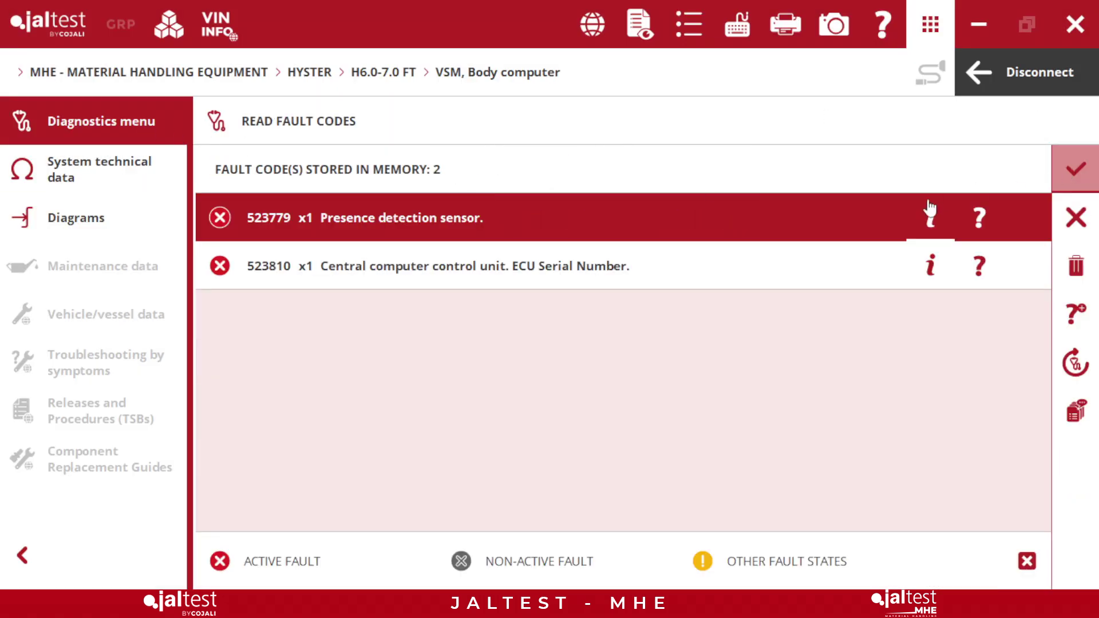
Step: Start the Hydraulic System Display Parameters procedure, whose initial conditions are ignition on, parking brake on and a fully charged battery
{"action": "left_click", "coordinate": [1076, 209]}
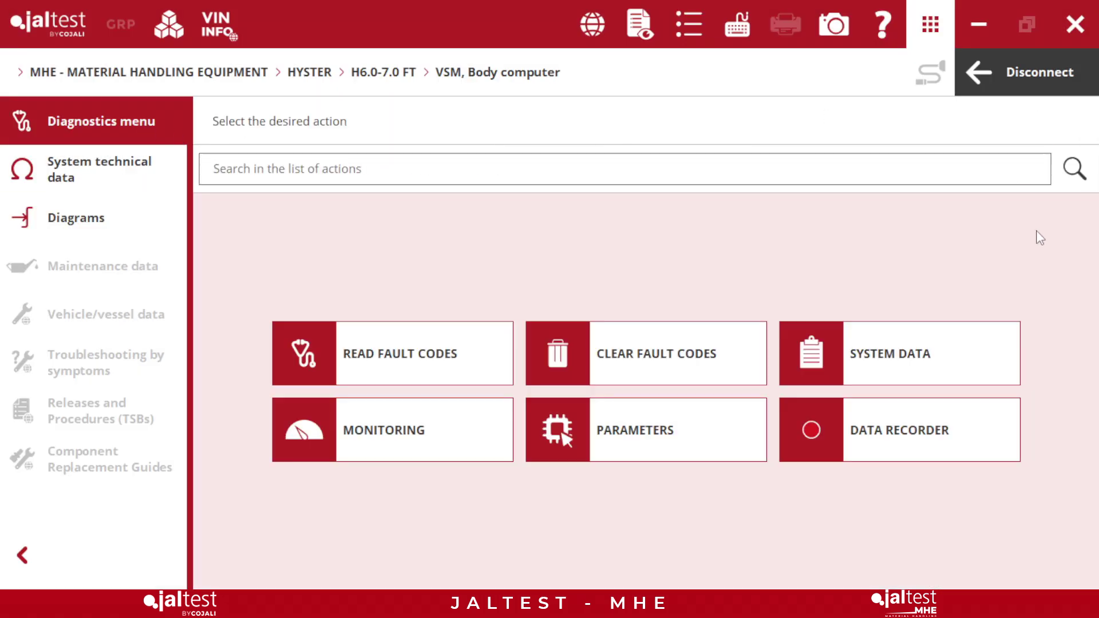
{"action": "left_click", "coordinate": [700, 428]}
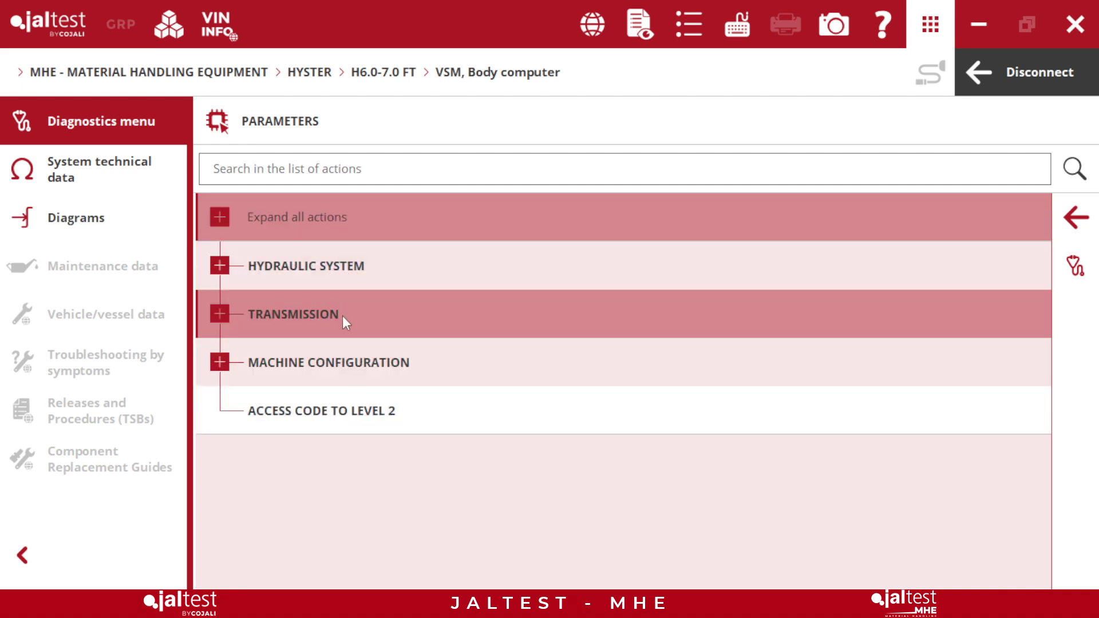
{"action": "left_click", "coordinate": [228, 270]}
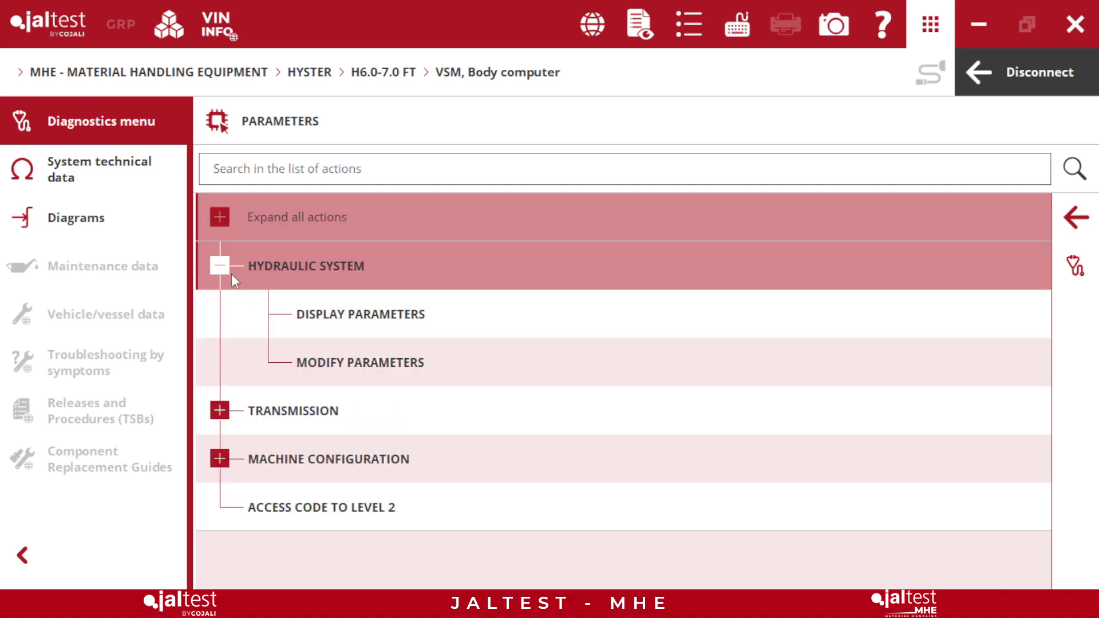
{"action": "left_click", "coordinate": [284, 311]}
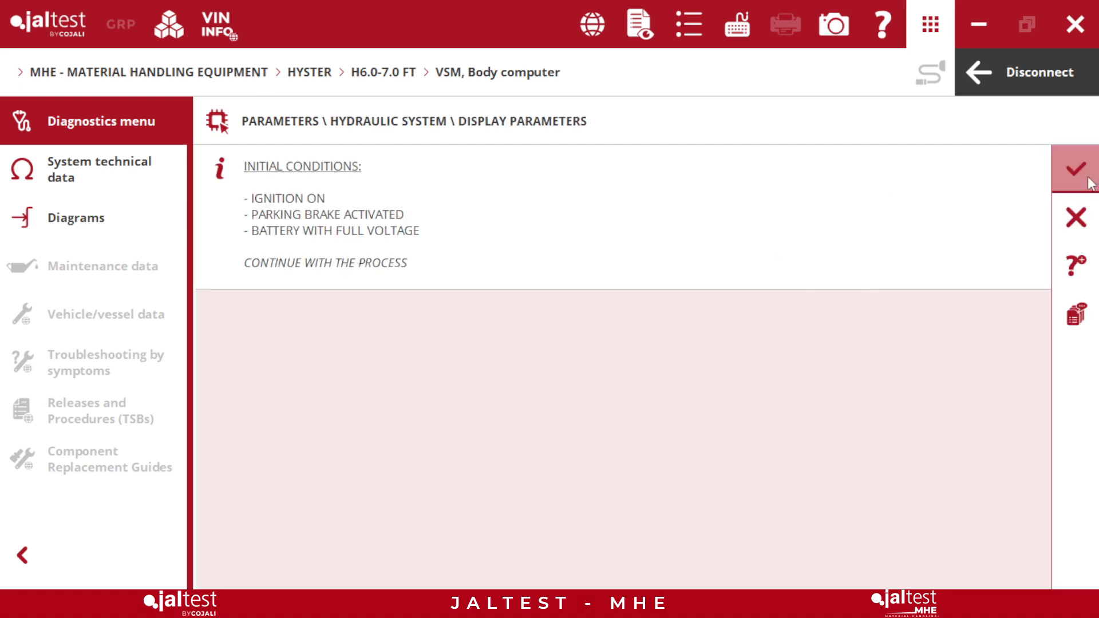
Step: Read the hydraulic system parameter values, close them, and start the Transmission Display Parameters procedure
{"action": "left_click", "coordinate": [1087, 181]}
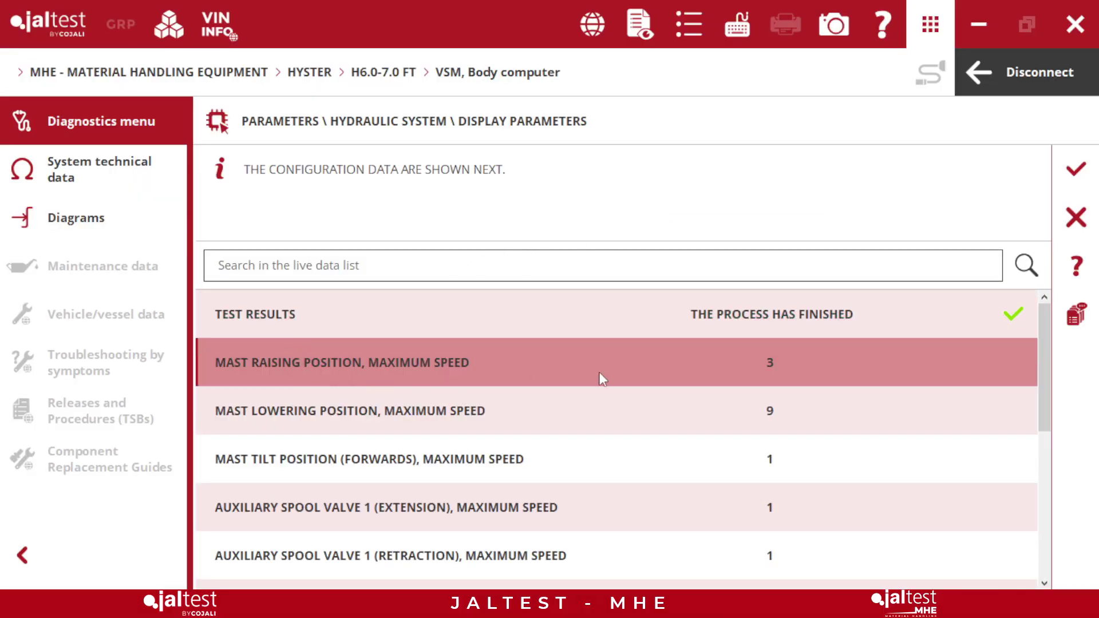
{"action": "left_click_drag", "start_coordinate": [1049, 369], "coordinate": [1040, 513]}
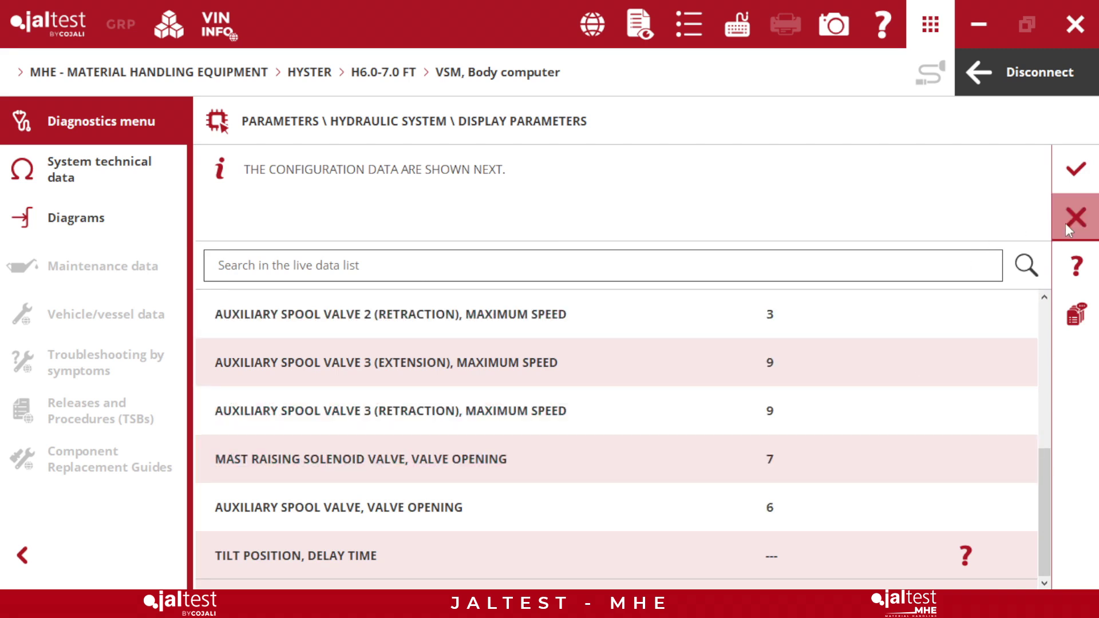
{"action": "left_click", "coordinate": [1066, 223]}
{"action": "left_click", "coordinate": [219, 410]}
{"action": "left_click", "coordinate": [379, 465]}
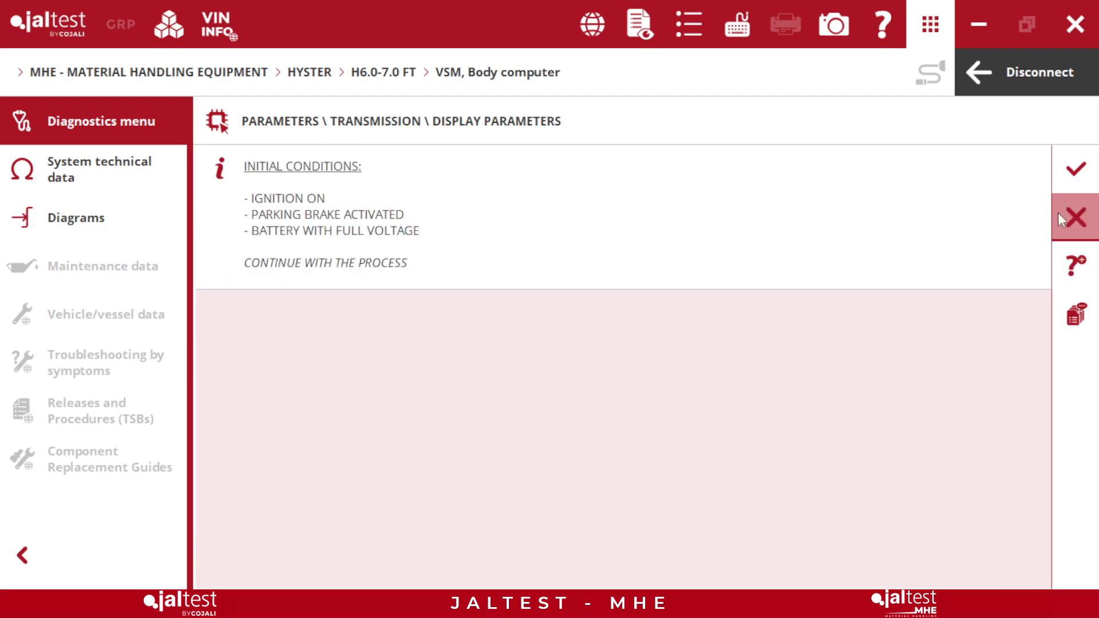
Step: Read the transmission parameters, then read the Machine Configuration parameters such as power mode and work lights timing
{"action": "left_click", "coordinate": [1067, 173]}
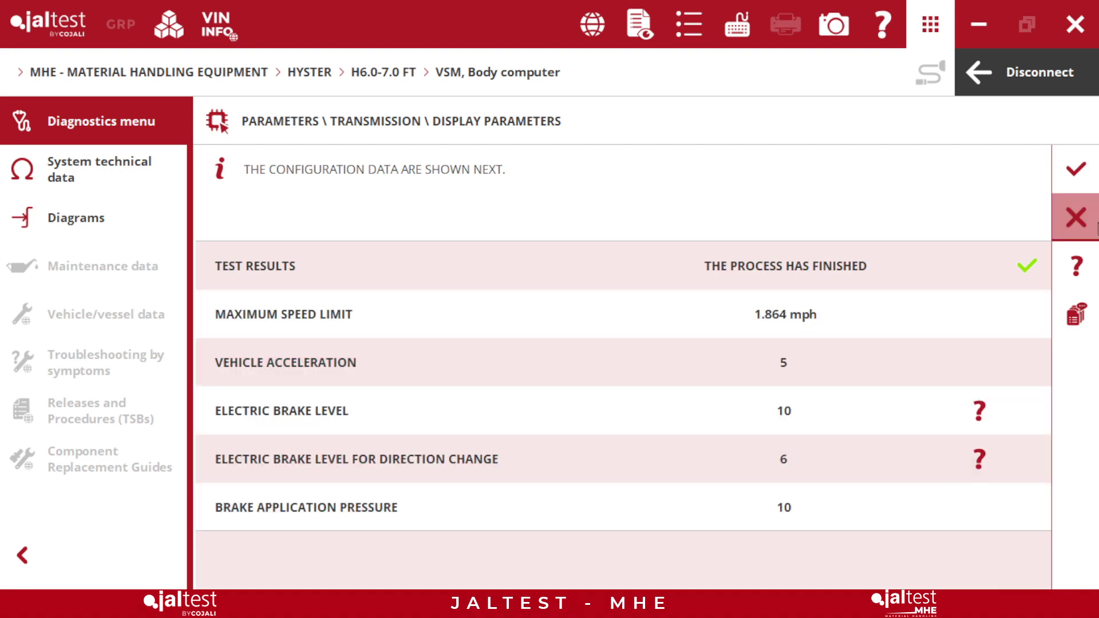
{"action": "left_click", "coordinate": [1076, 218]}
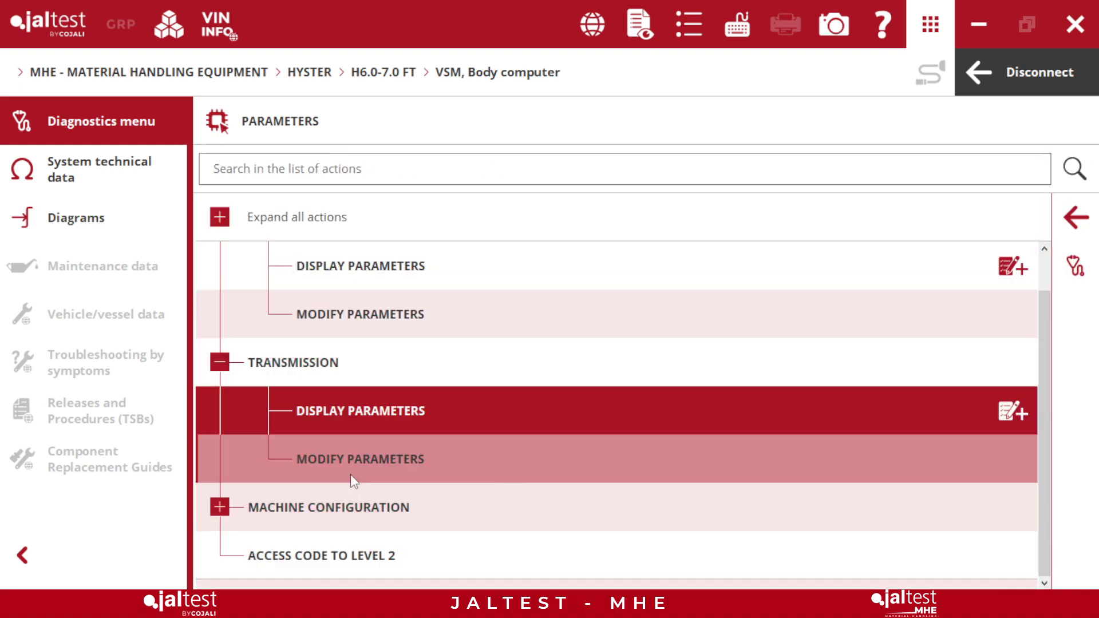
{"action": "left_click", "coordinate": [219, 507]}
{"action": "left_click", "coordinate": [391, 452]}
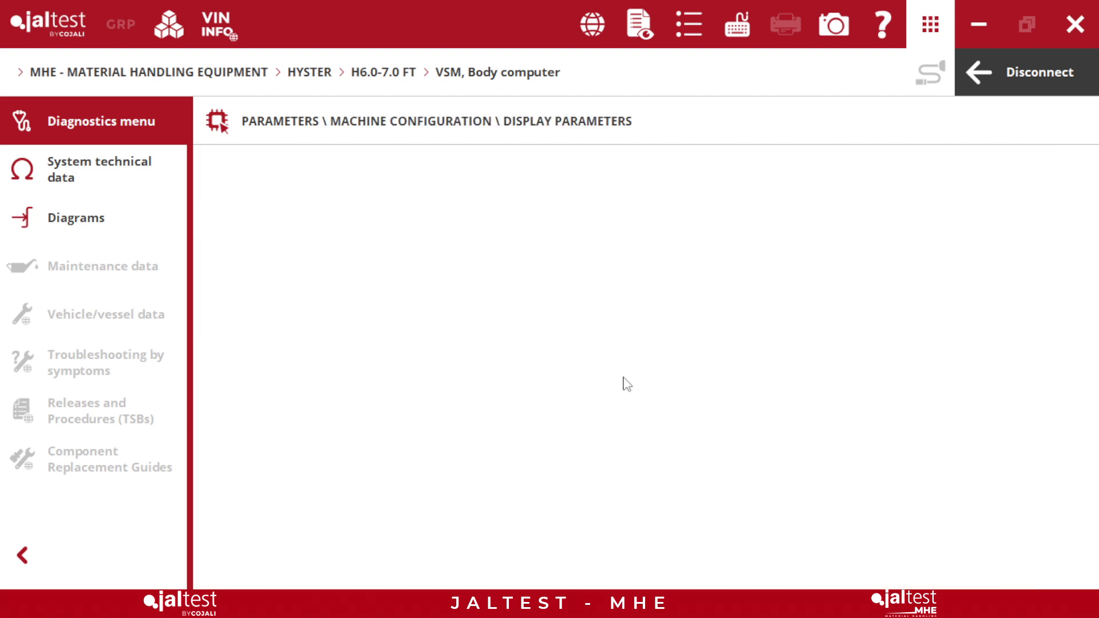
{"action": "left_click", "coordinate": [1064, 167]}
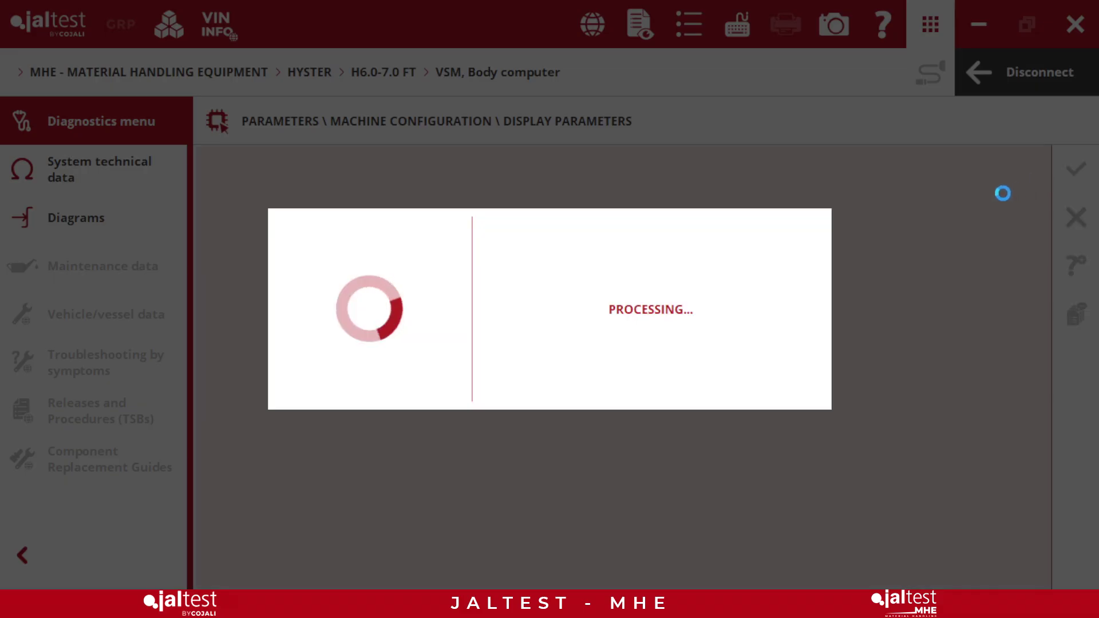